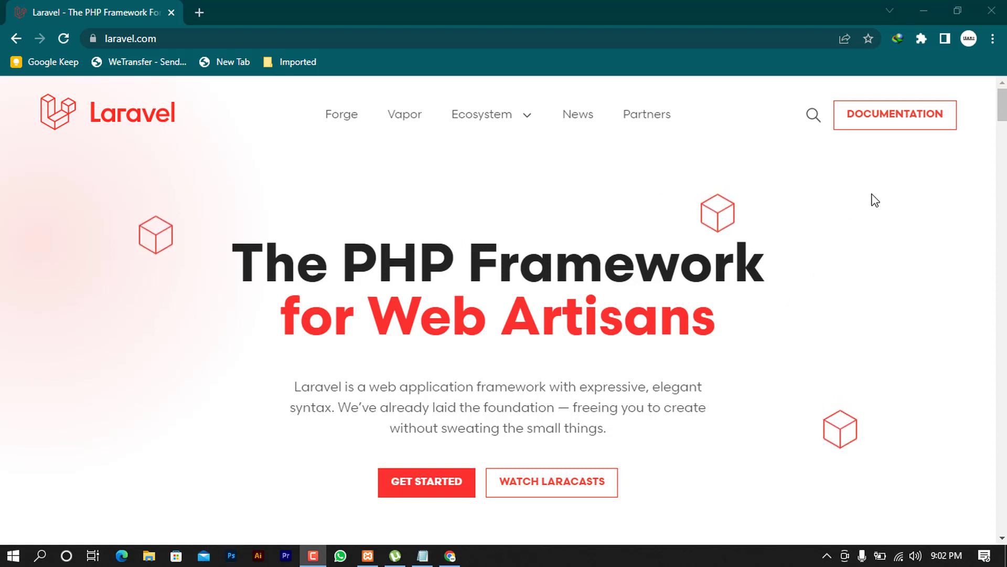
# Bring up the laravel.com home page, 'The PHP Framework for Web Artisans', in Chrome
pyautogui.click(872, 126)
# Browse the Laravel documentation and expand the Packages section in the sidebar
pyautogui.scroll(-1, 166, 319)
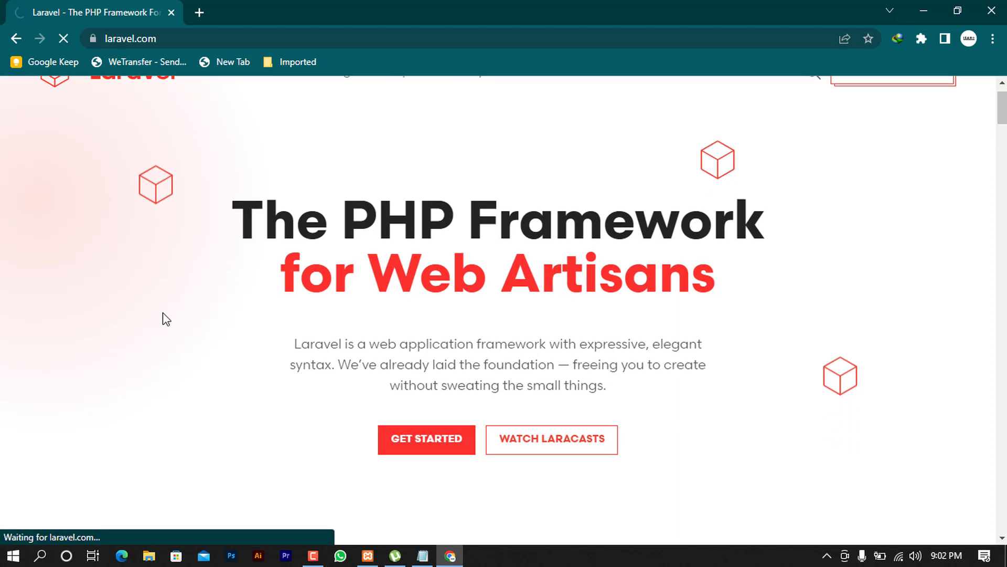
pyautogui.scroll(-6, 140, 315)
pyautogui.scroll(3, 189, 317)
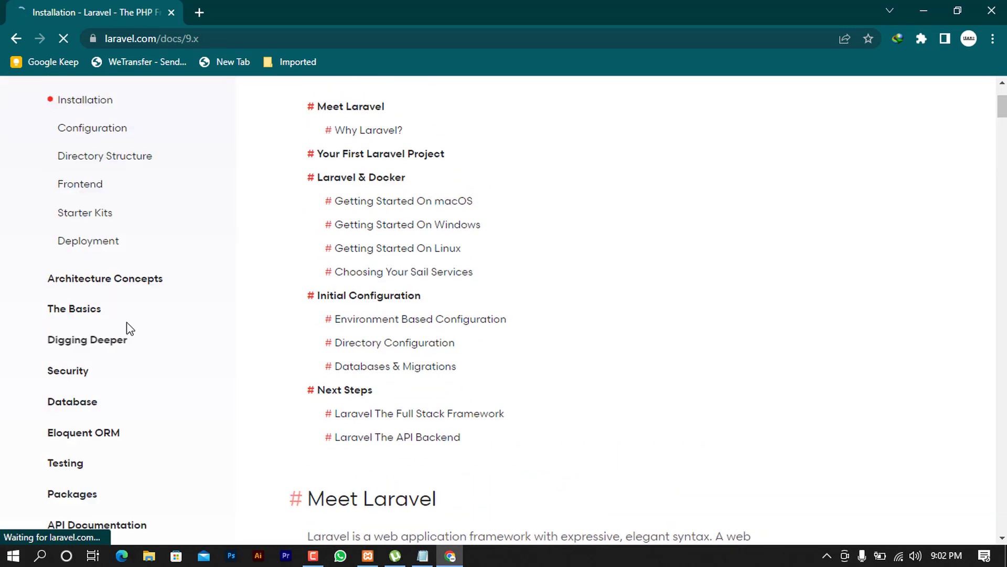
pyautogui.scroll(-3, 147, 420)
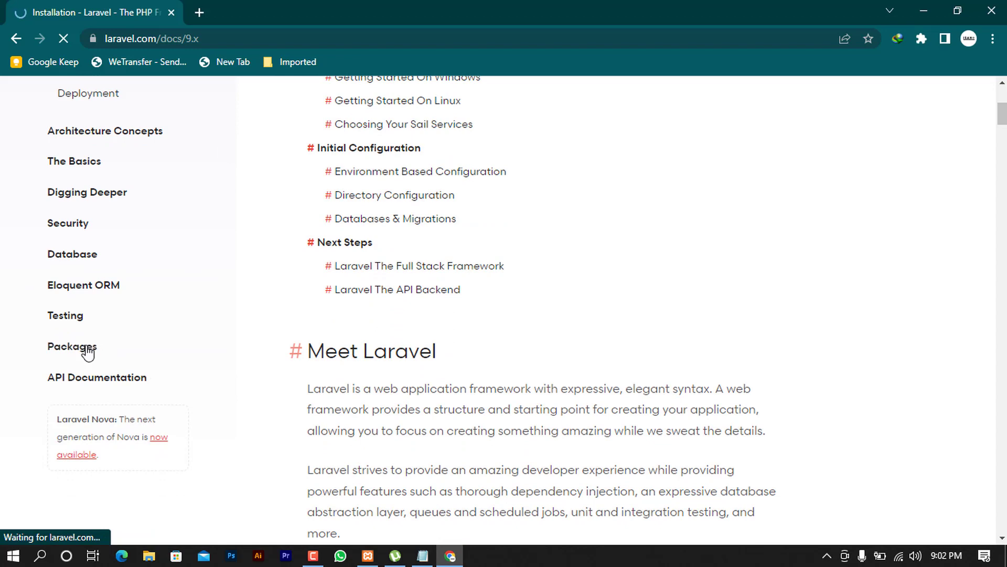
pyautogui.scroll(3, 128, 332)
pyautogui.scroll(-2, 135, 404)
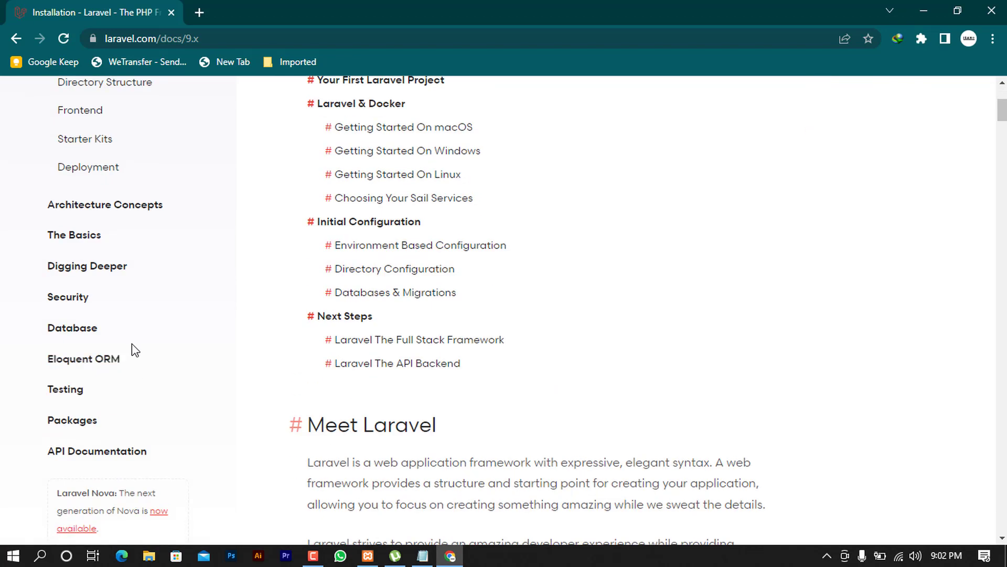
pyautogui.click(61, 420)
# Go to the Breeze docs and review its Installation and Breeze & Blade sections
pyautogui.scroll(-3, 134, 410)
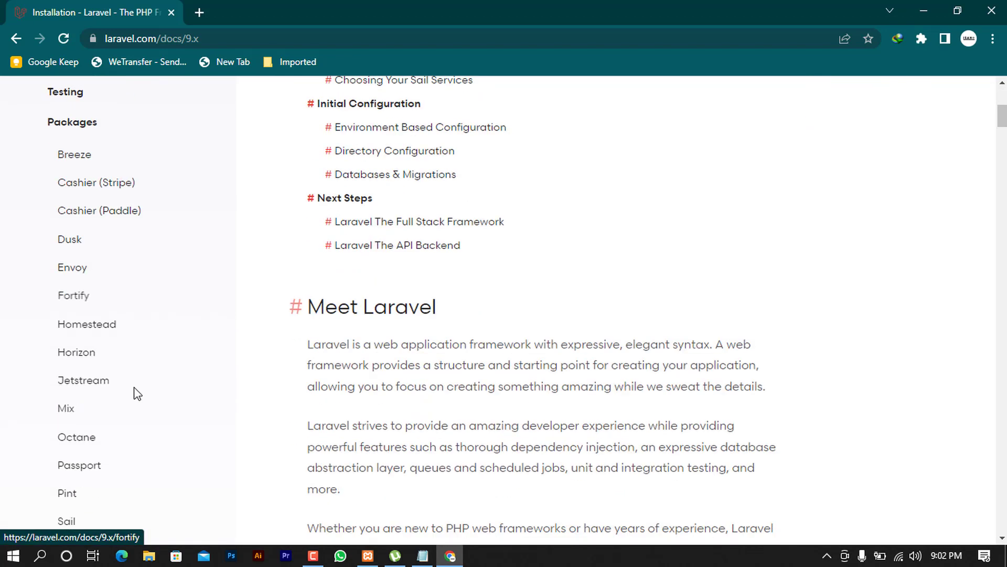
pyautogui.scroll(3, 73, 231)
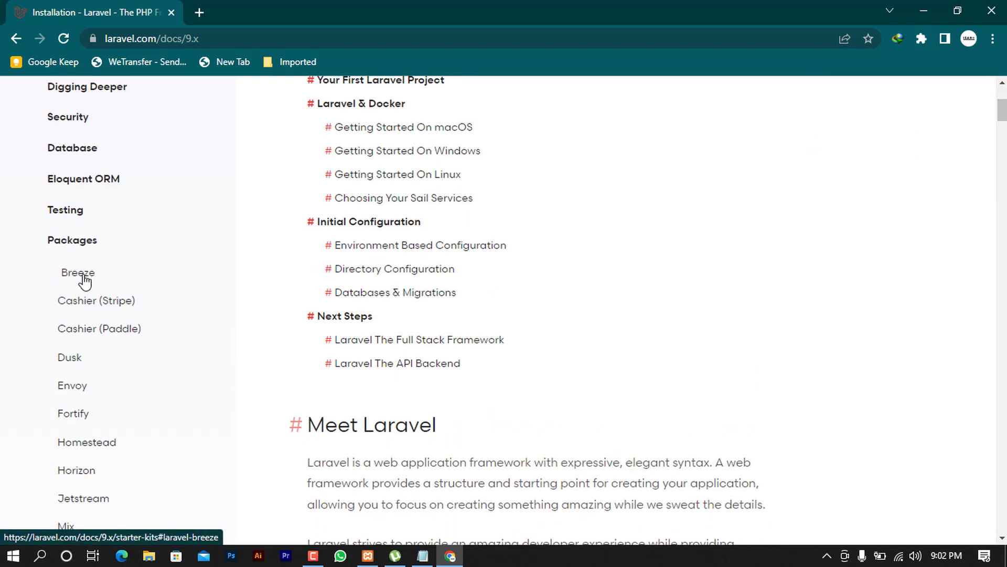
pyautogui.click(83, 275)
pyautogui.scroll(15, 539, 336)
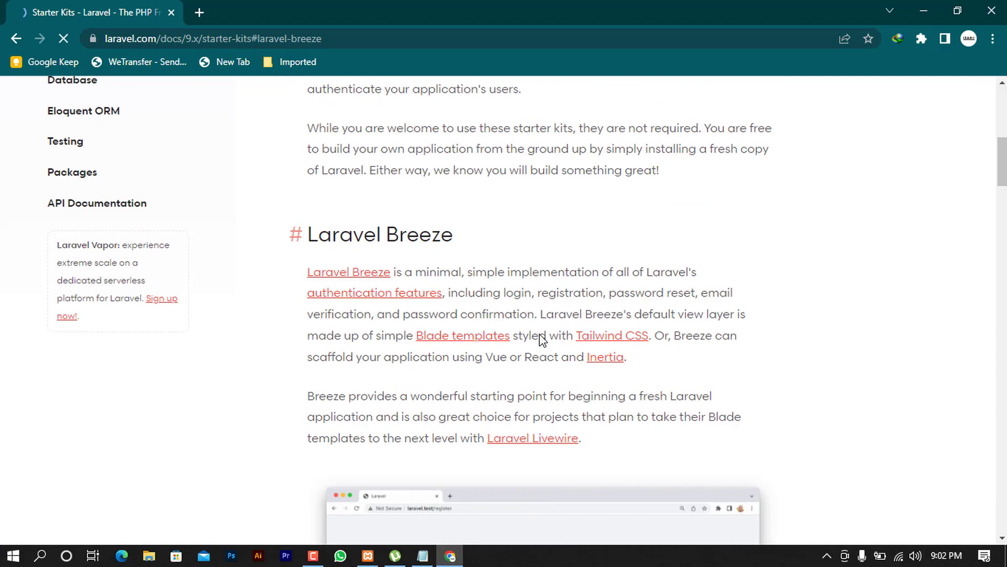
pyautogui.scroll(-20, 546, 357)
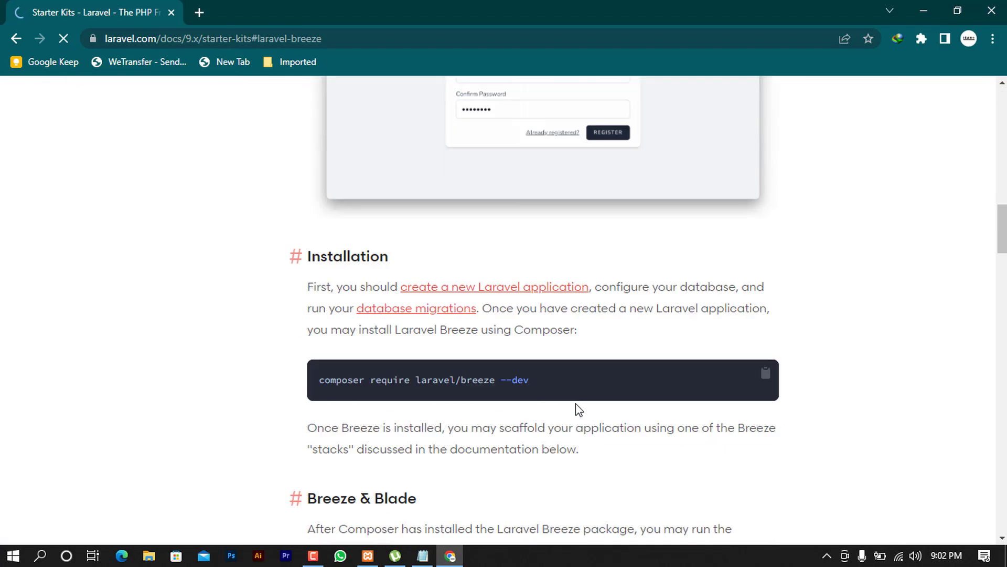
pyautogui.scroll(-9, 567, 421)
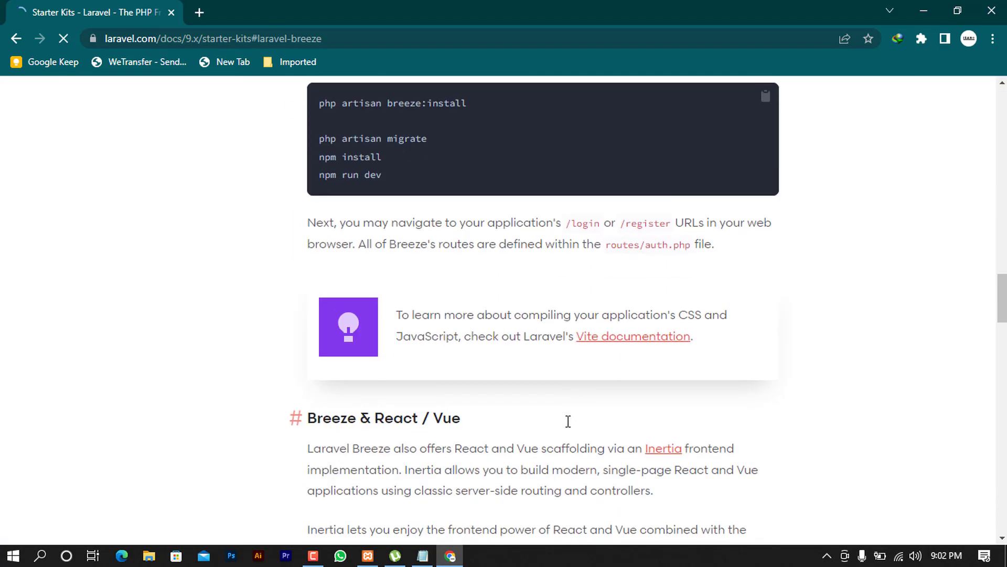
pyautogui.scroll(3, 567, 417)
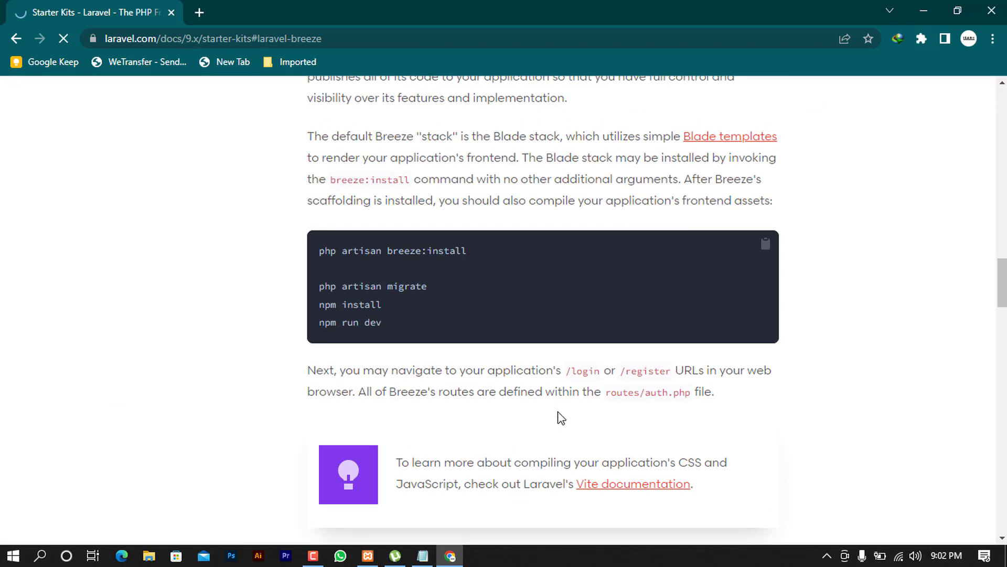
pyautogui.scroll(7, 560, 417)
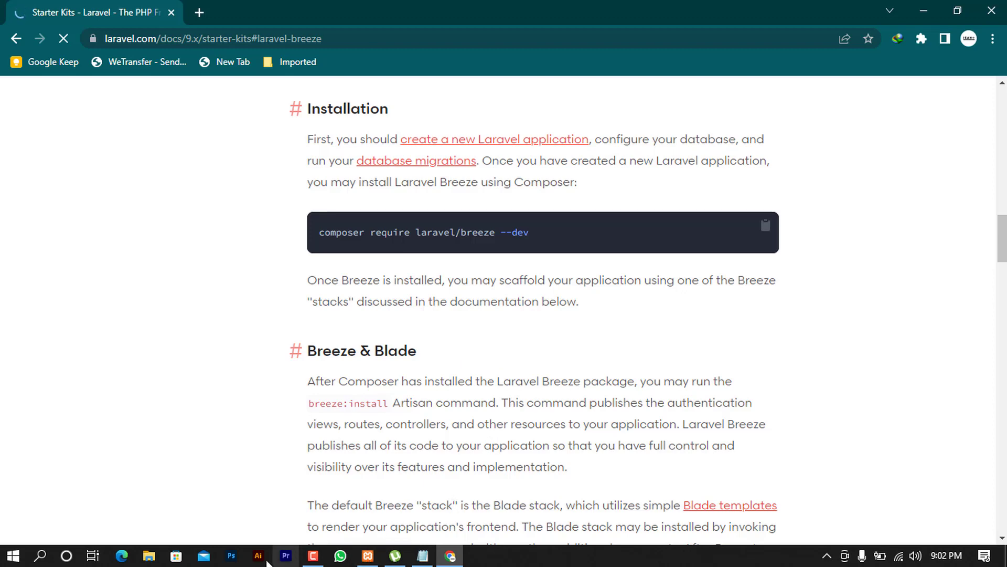
# Browse in File Explorer to the C:\xampp\htdocs\Lara folder
pyautogui.click(149, 555)
pyautogui.doubleClick(252, 360)
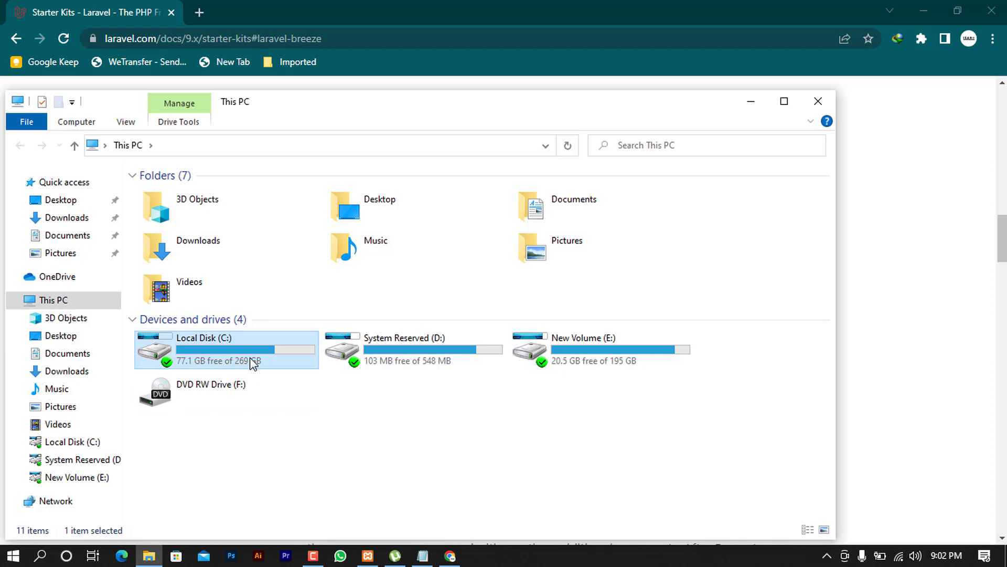
pyautogui.click(180, 305)
pyautogui.doubleClick(180, 305)
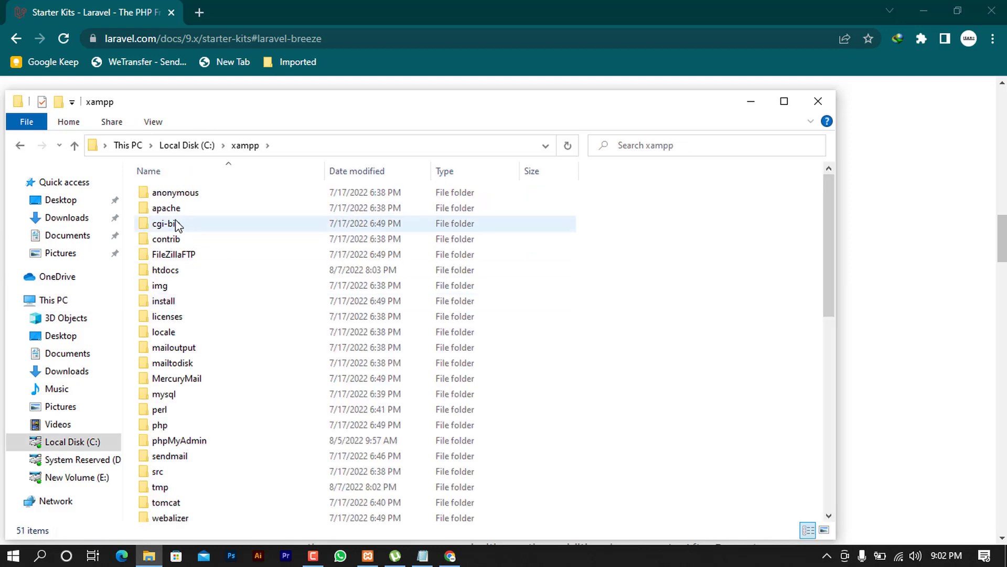
pyautogui.doubleClick(176, 274)
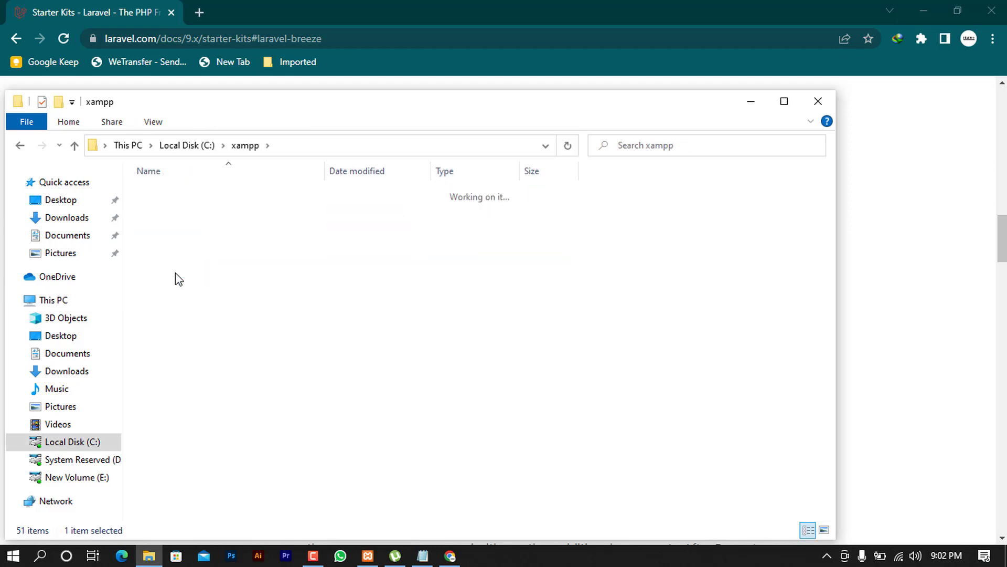
pyautogui.doubleClick(167, 270)
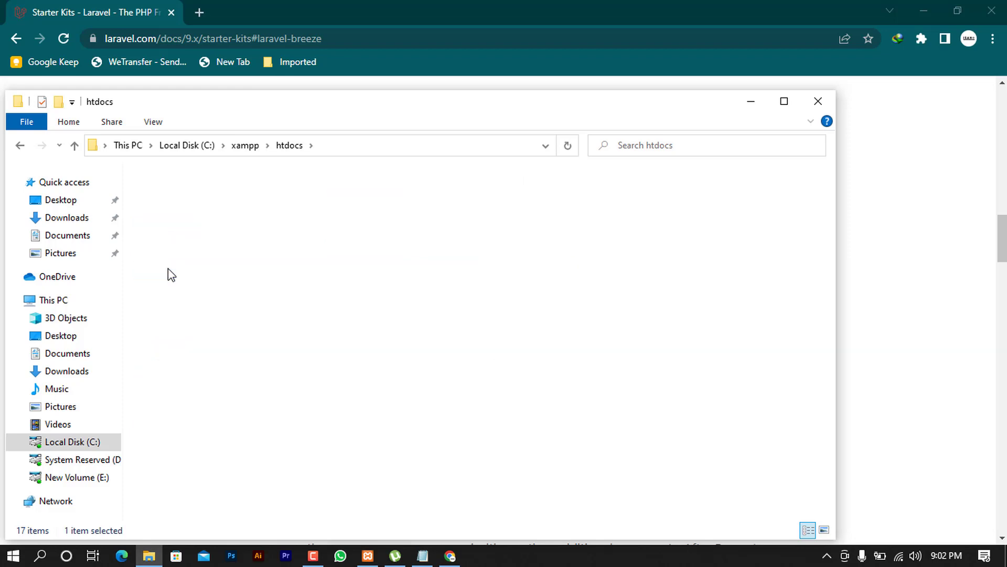
# Launch a Command Prompt in the Lara folder by entering cmd in the address bar
pyautogui.click(371, 147)
pyautogui.click(371, 143)
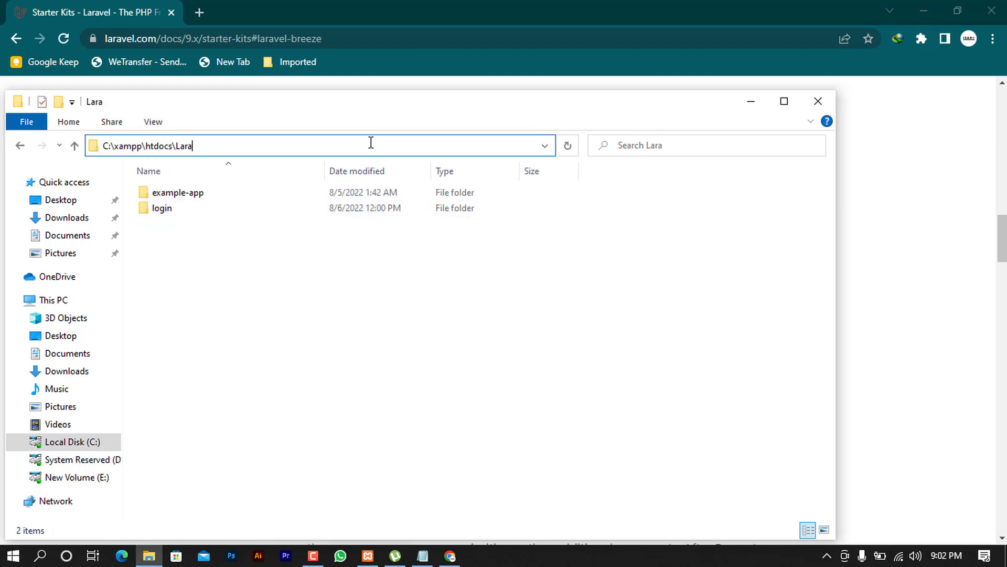
pyautogui.hotkey('ctrl', 'a')
pyautogui.write('cmd')
pyautogui.press('Return')
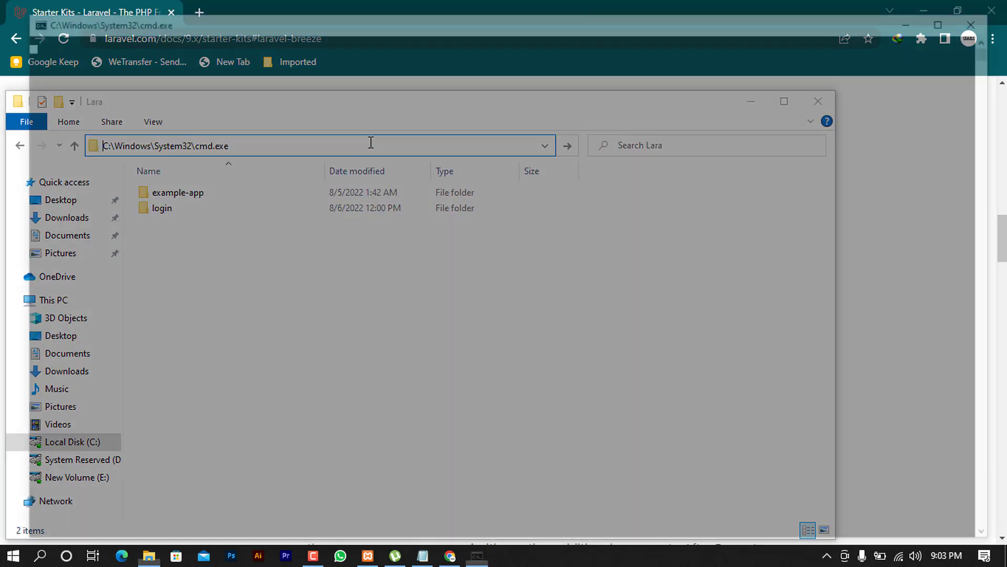
# Run composer create-project laravel/laravel breeze and wait for the install to finish
pyautogui.write('compo')
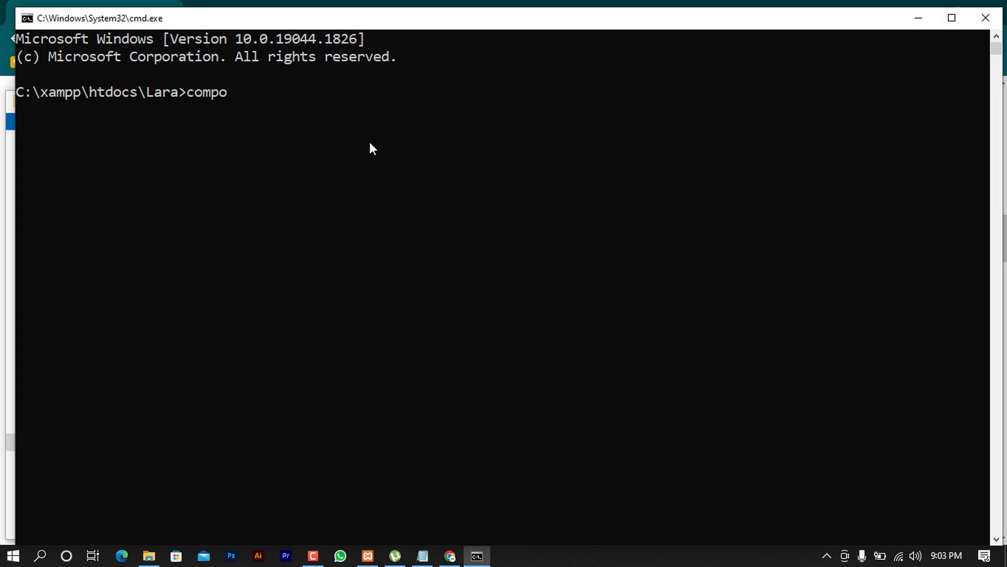
pyautogui.write('ser create-')
pyautogui.write('projk')
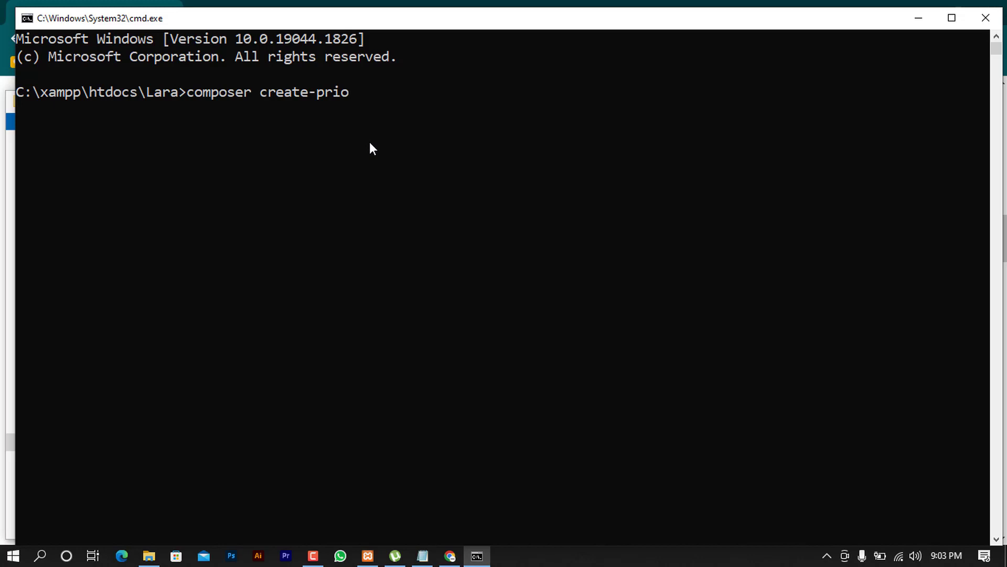
pyautogui.press('BackSpace')
pyautogui.write('ect lar')
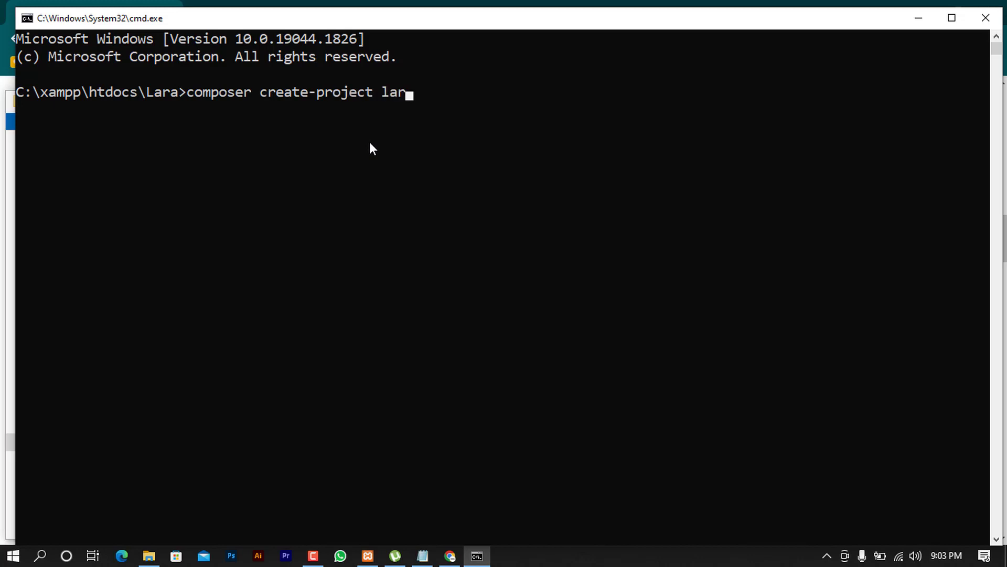
pyautogui.write('avel/laravel')
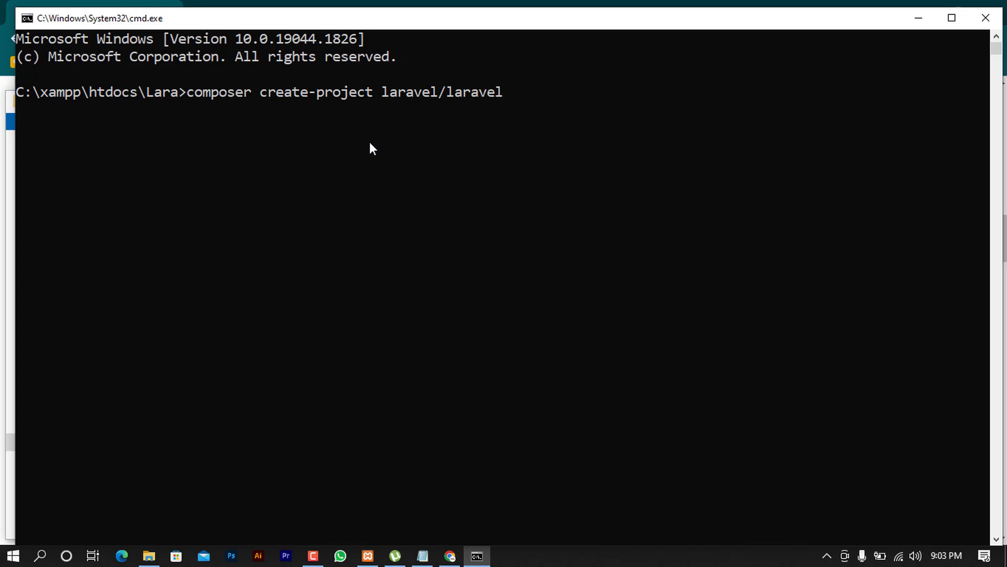
pyautogui.write(' breeze')
pyautogui.press('Return')
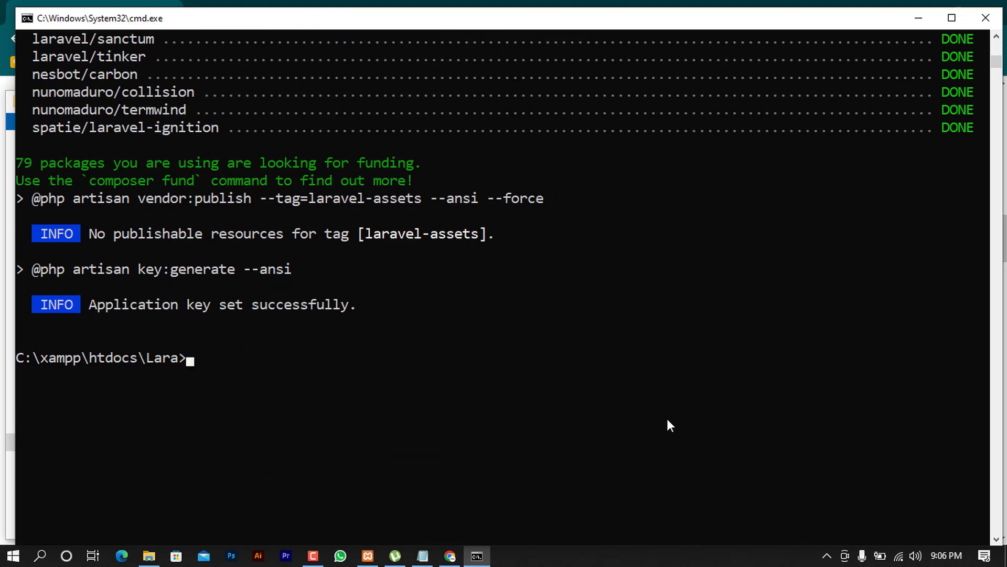
pyautogui.scroll(3, 408, 402)
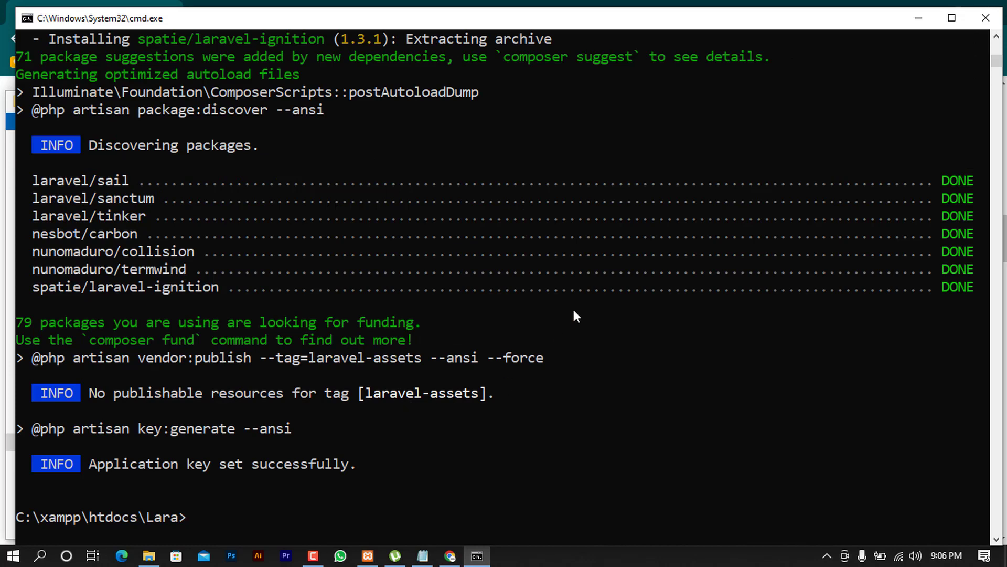
pyautogui.scroll(-3, 564, 417)
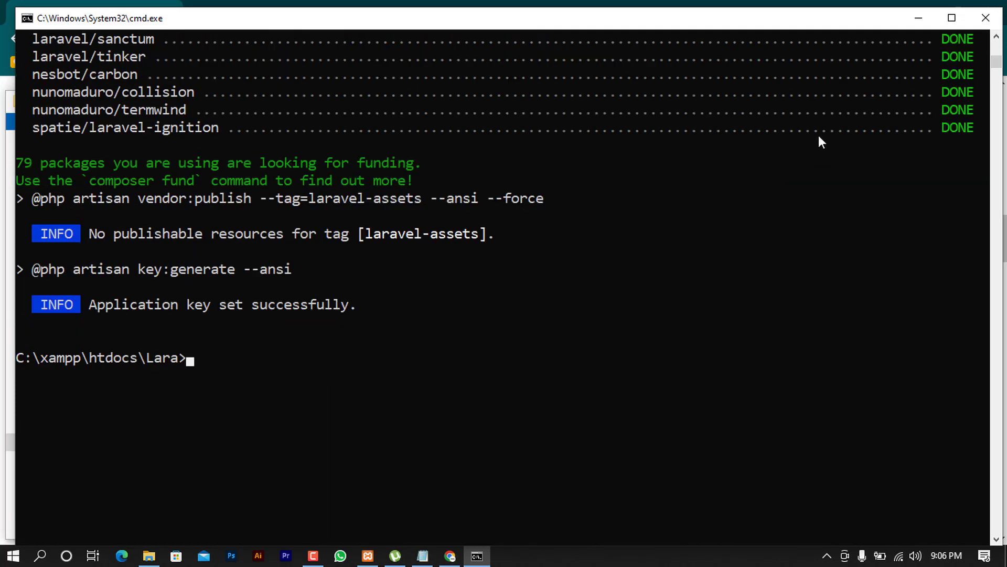
pyautogui.click(916, 20)
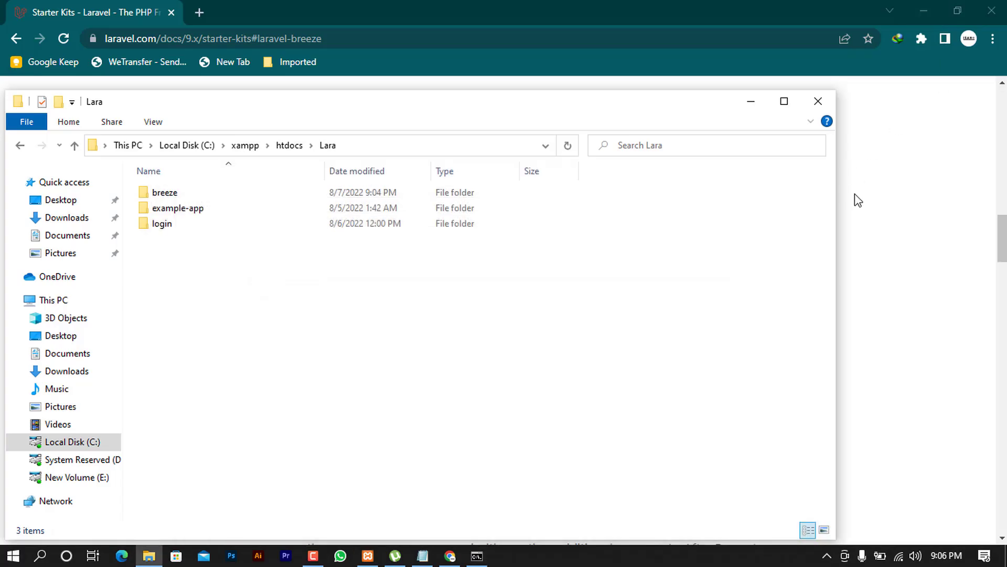
# Drag the breeze folder onto the Visual Studio Code desktop icon to open it
pyautogui.moveTo(242, 111); pyautogui.dragTo(451, 134)
pyautogui.moveTo(369, 117); pyautogui.dragTo(322, 73)
pyautogui.click(929, 6)
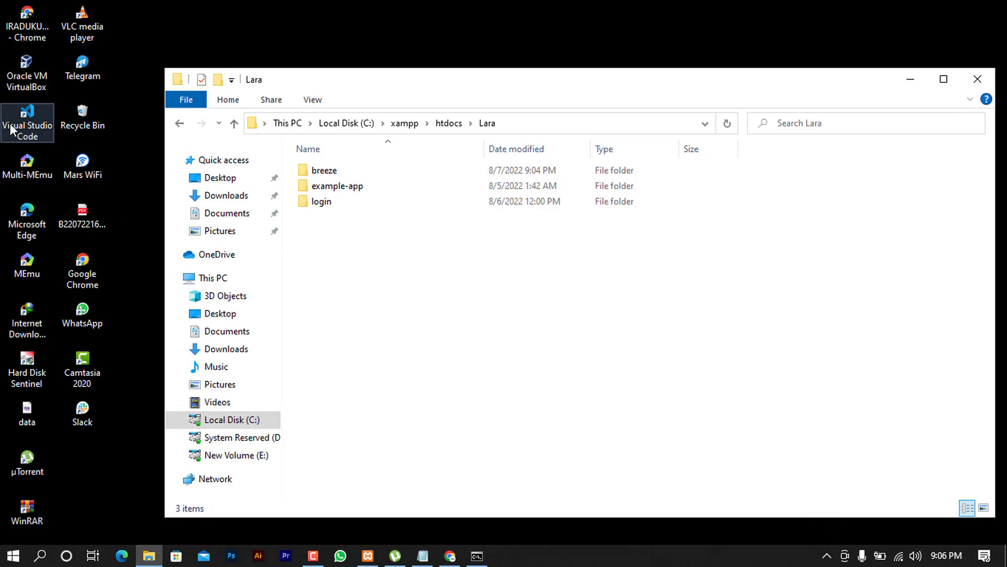
pyautogui.moveTo(327, 176); pyautogui.dragTo(26, 114)
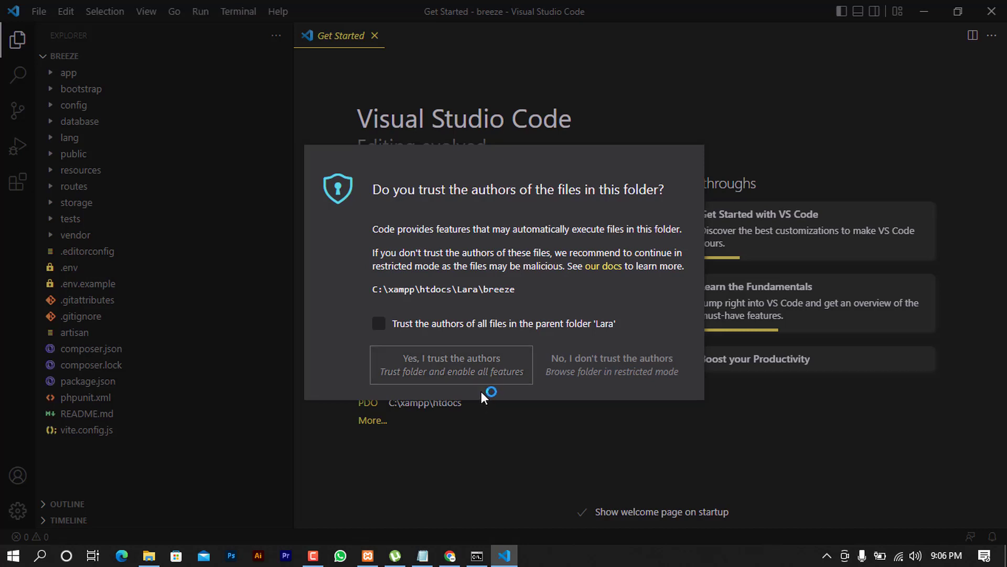
# Trust the breeze folder, browse database/migrations, and open .env showing DB_DATABASE=laravel
pyautogui.click(443, 371)
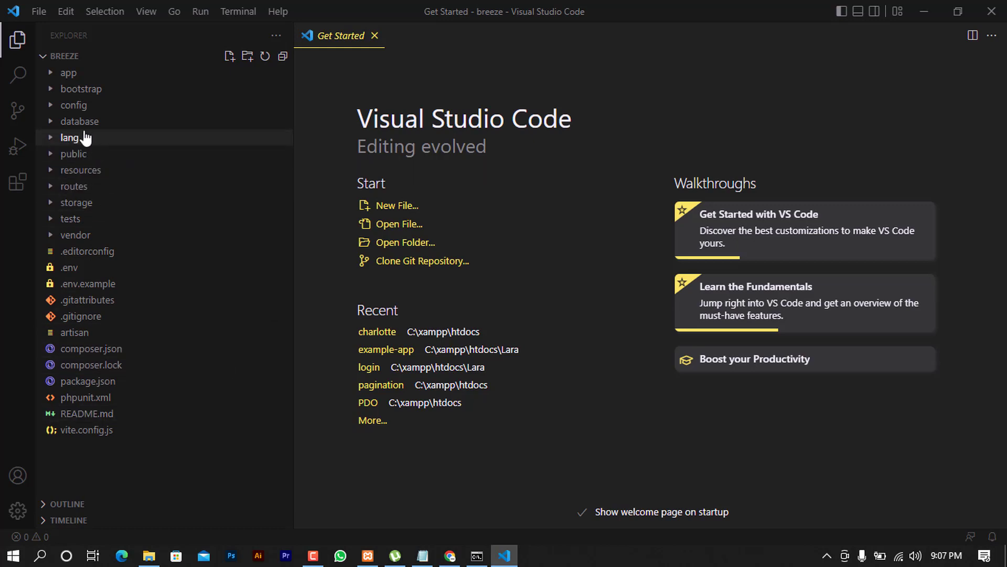
pyautogui.click(60, 123)
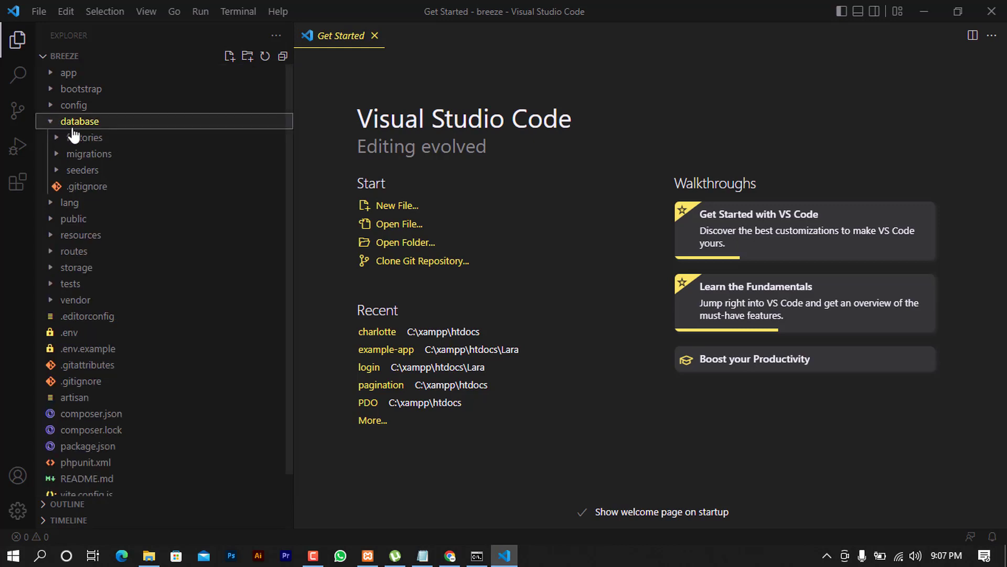
pyautogui.click(87, 155)
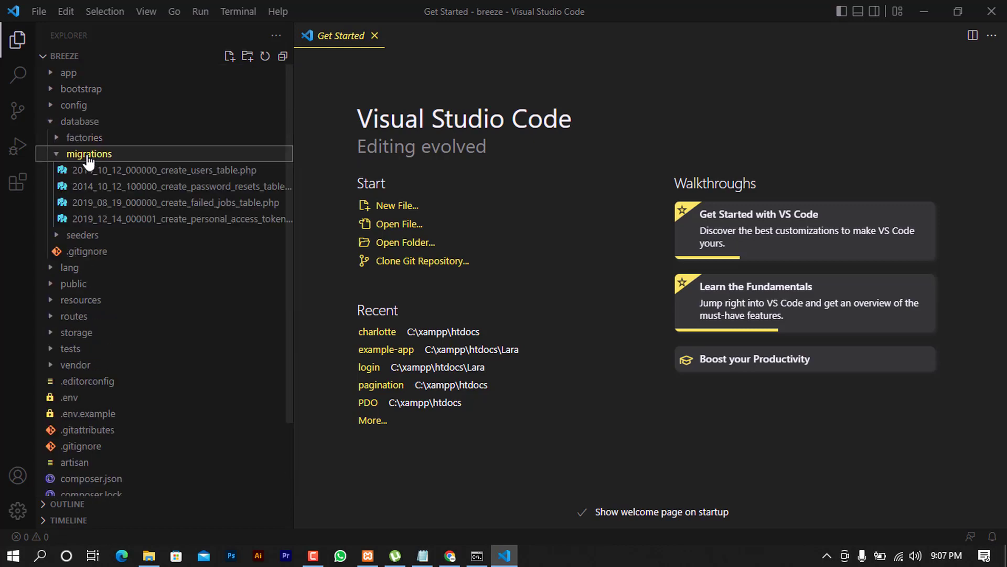
pyautogui.moveTo(292, 124); pyautogui.dragTo(377, 124)
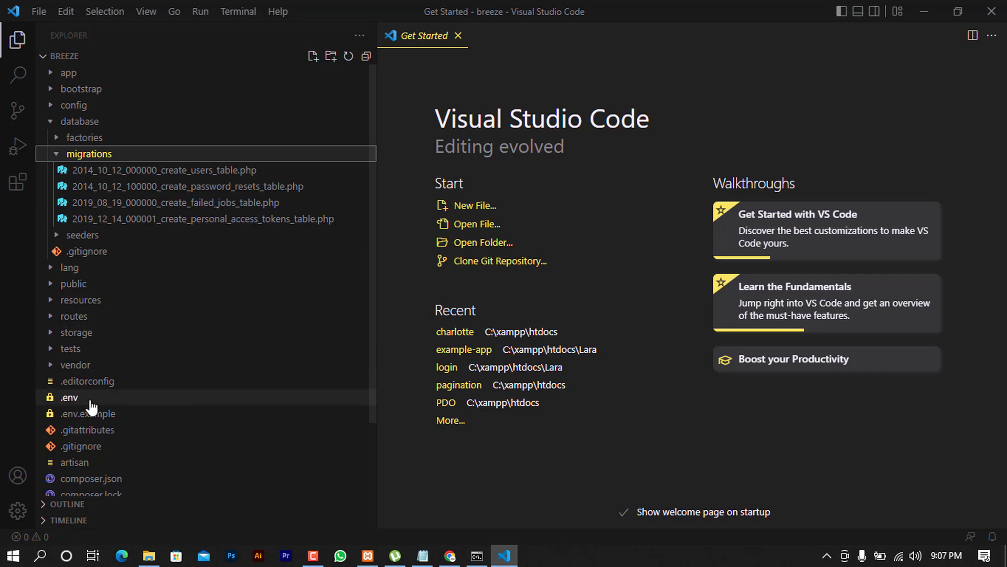
pyautogui.click(110, 402)
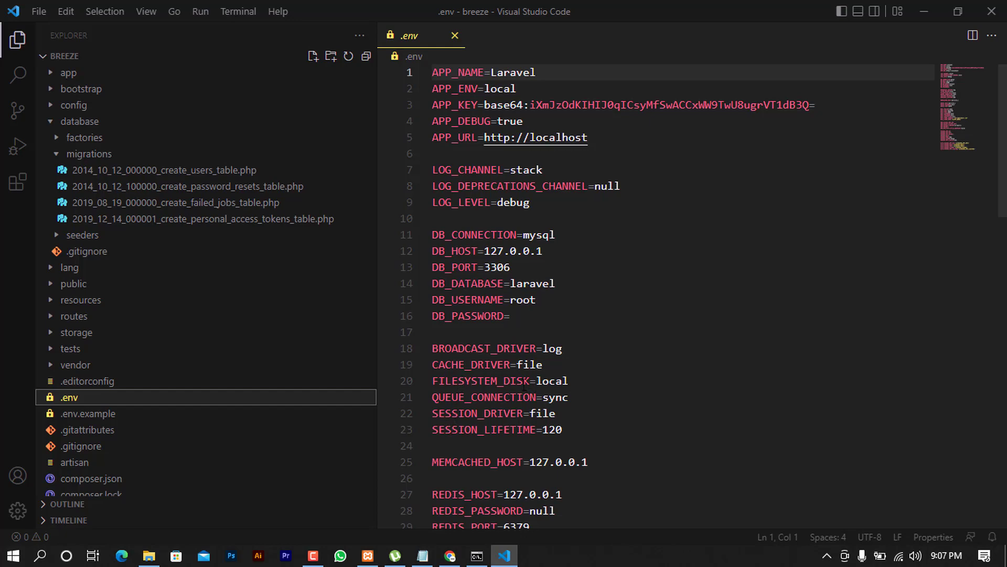
pyautogui.scroll(-2, 526, 386)
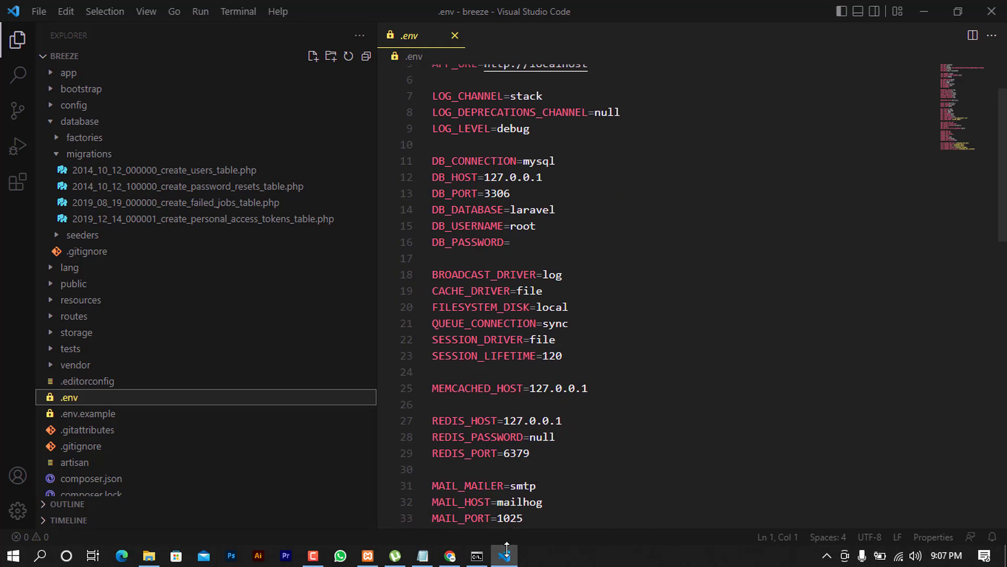
# Copy the 'composer require laravel/breeze --dev' line from the Breeze Installation docs
pyautogui.click(451, 556)
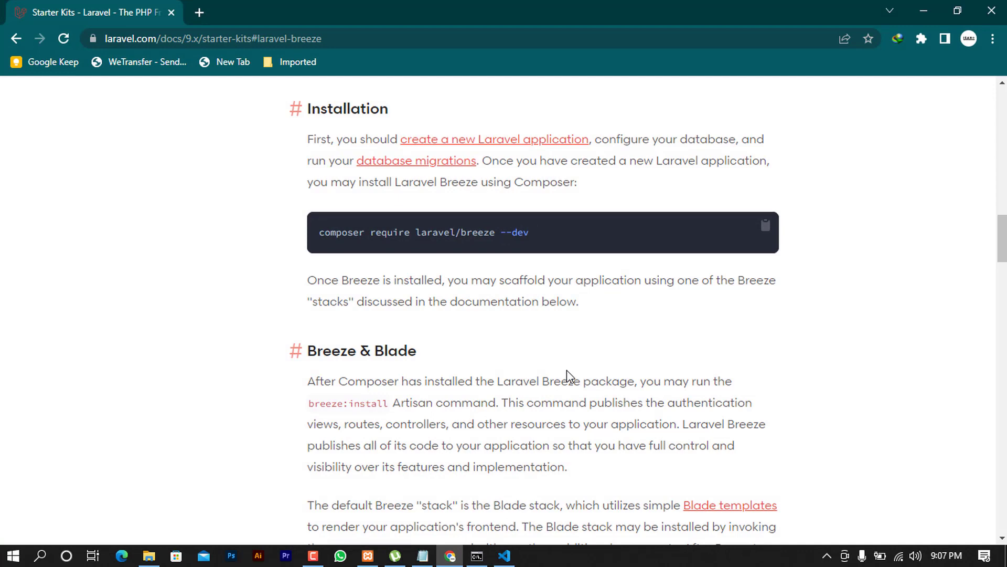
pyautogui.scroll(7, 568, 371)
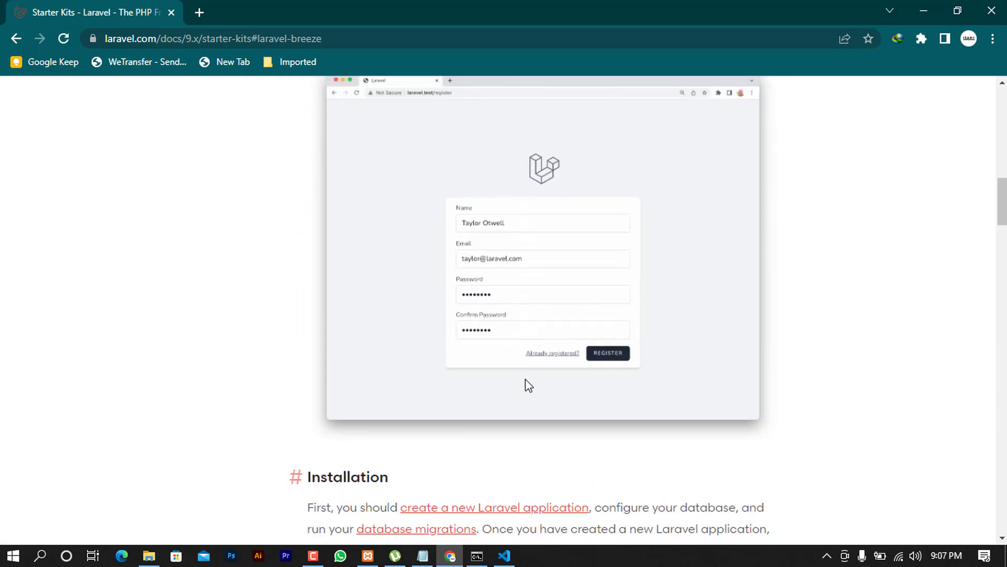
pyautogui.scroll(-4, 550, 380)
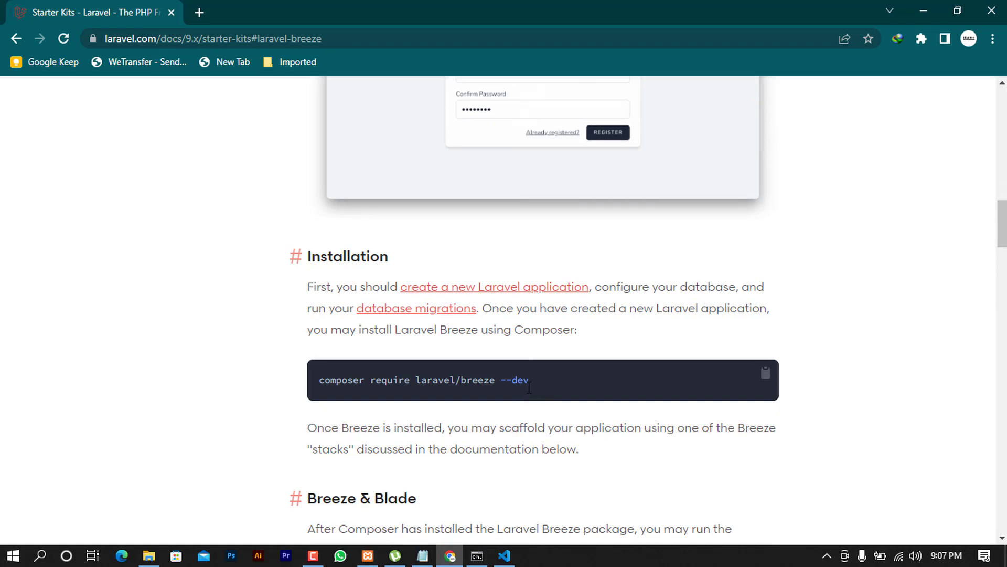
pyautogui.moveTo(531, 380); pyautogui.dragTo(334, 384)
pyautogui.rightClick(334, 384)
pyautogui.click(341, 397)
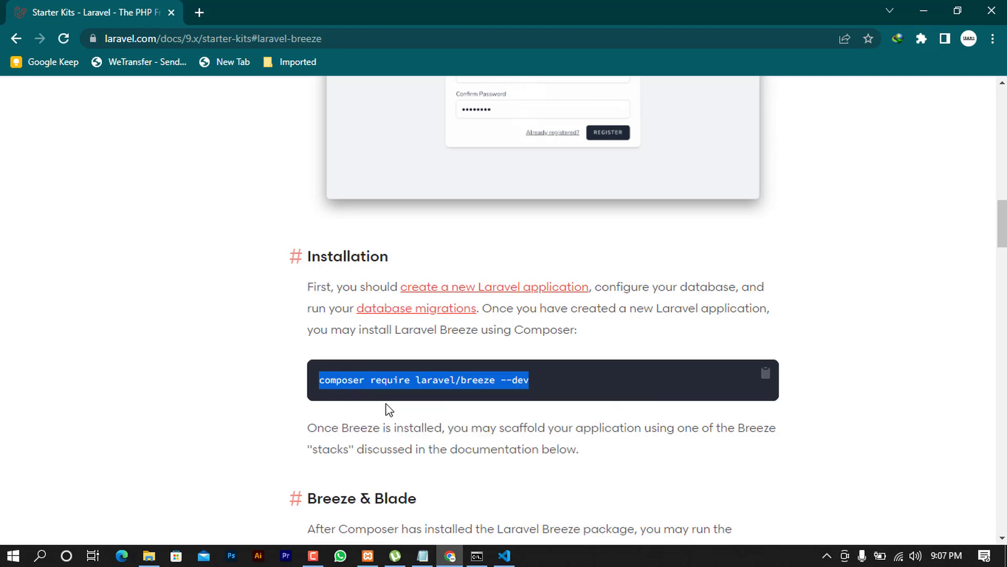
pyautogui.click(479, 556)
pyautogui.keyDown('ctrl'); pyautogui.scroll(3, 331, 388); pyautogui.keyUp('ctrl')
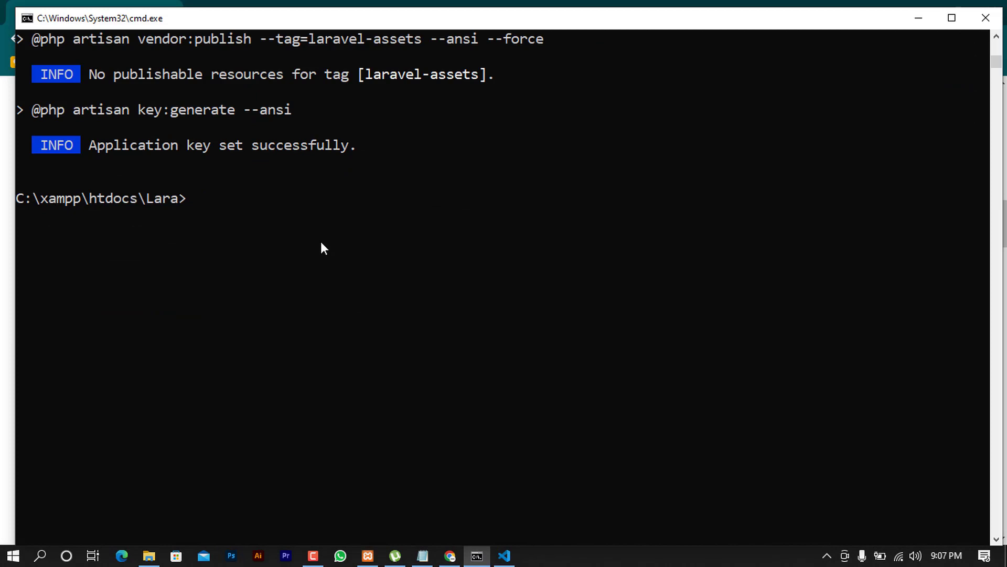
# Install Breeze via the pasted composer command, then run php artisan serve and copy its URL
pyautogui.rightClick(318, 212)
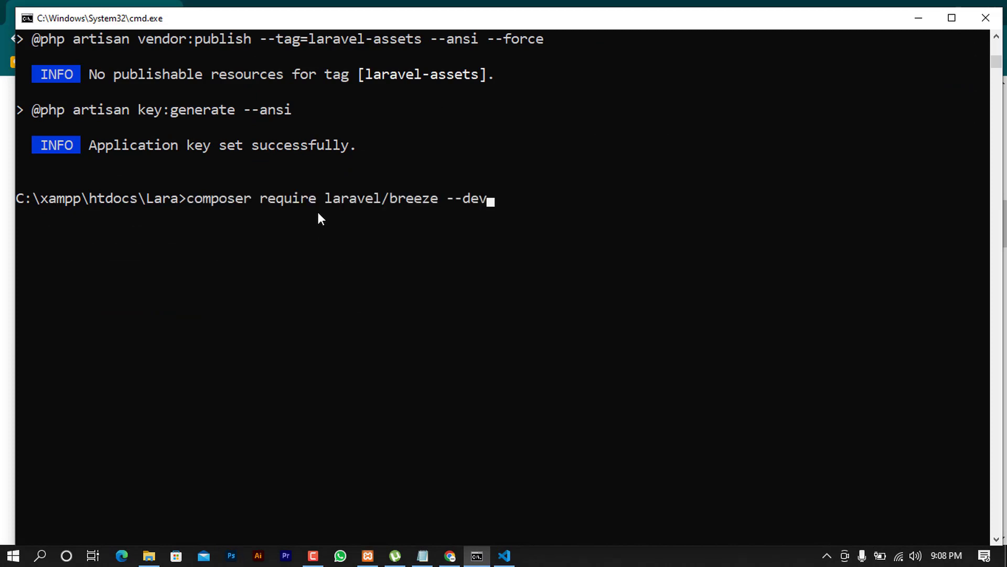
pyautogui.press('Return')
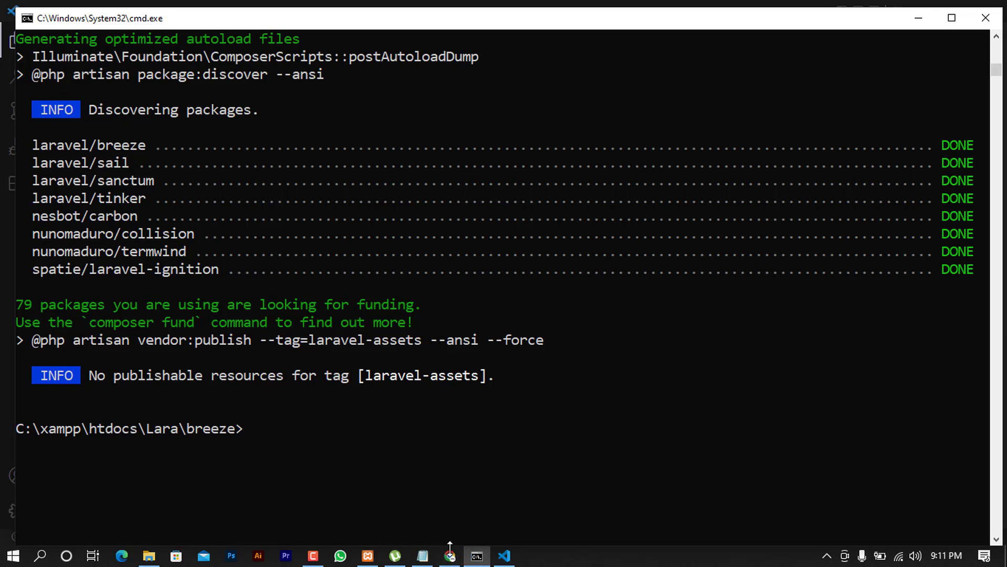
pyautogui.write('php artisan serve')
pyautogui.press('Return')
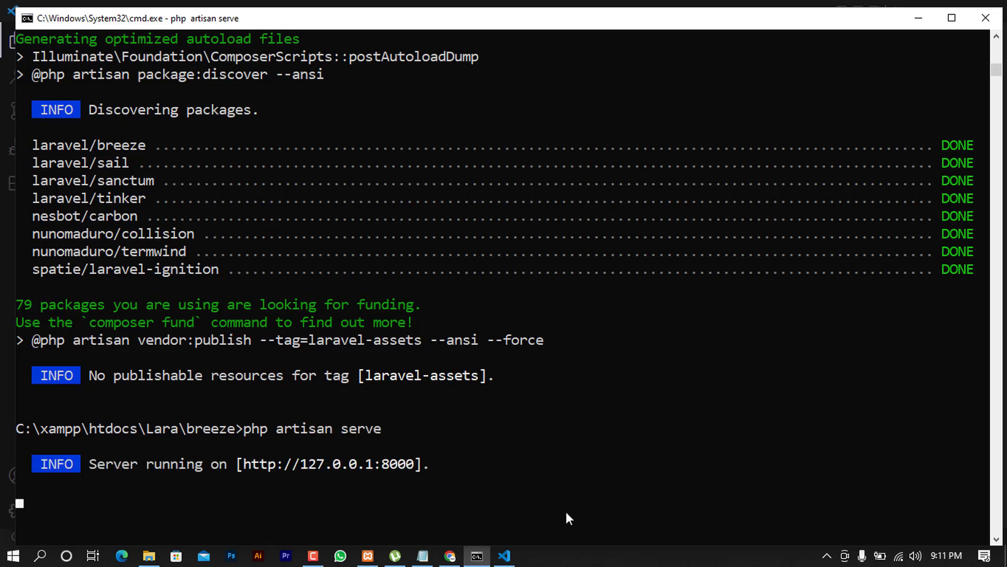
pyautogui.moveTo(245, 465); pyautogui.dragTo(402, 462)
pyautogui.hotkey('ctrl', 'c')
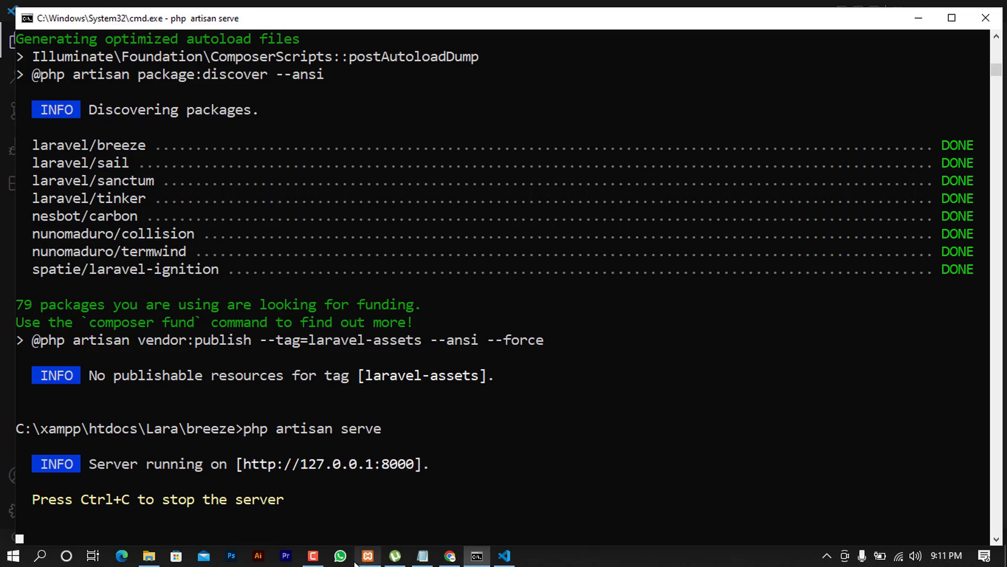
pyautogui.click(450, 557)
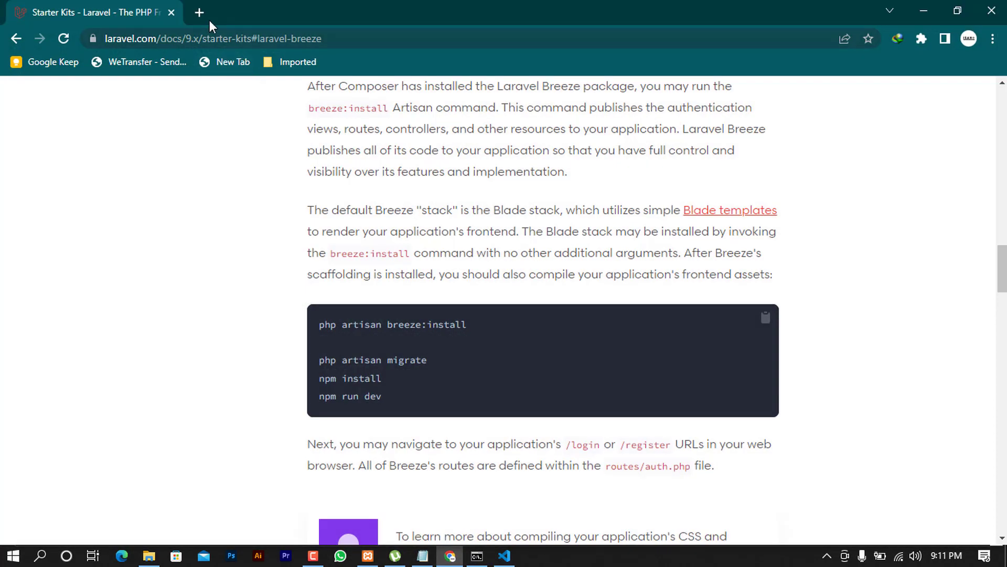
pyautogui.click(203, 15)
pyautogui.hotkey('ctrl', 'v')
pyautogui.press('Return')
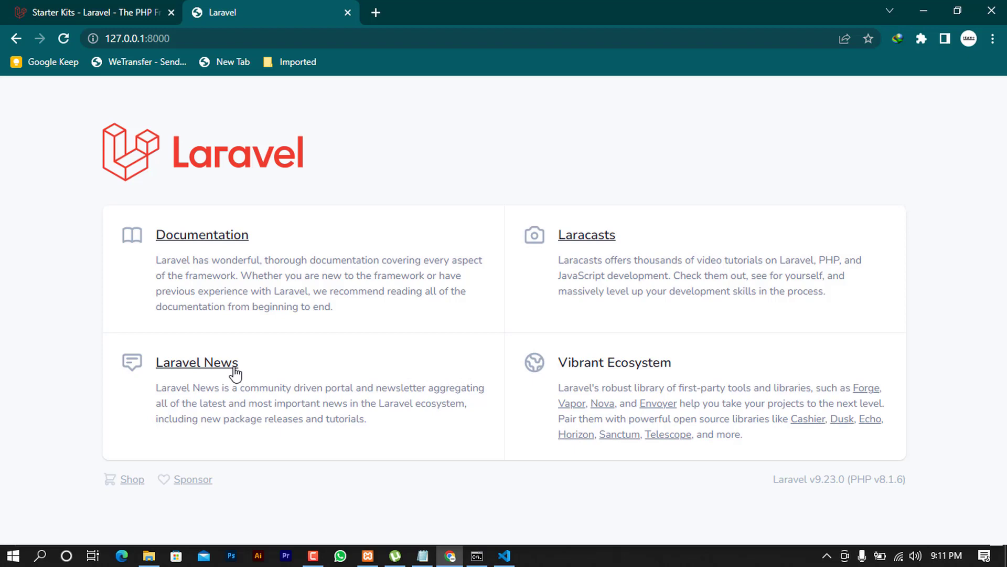
pyautogui.click(131, 38)
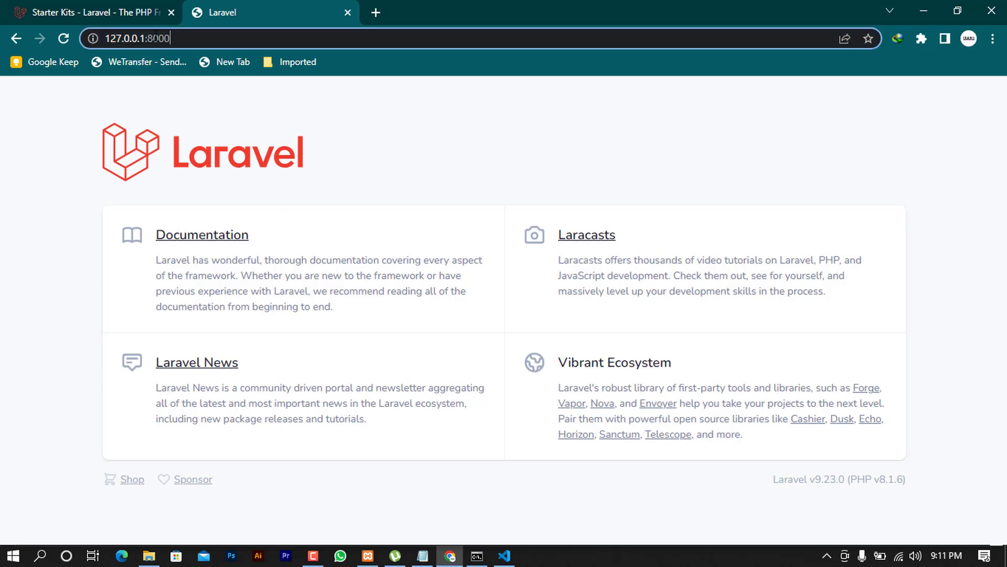
pyautogui.doubleClick(131, 38)
pyautogui.click(186, 39)
pyautogui.click(477, 556)
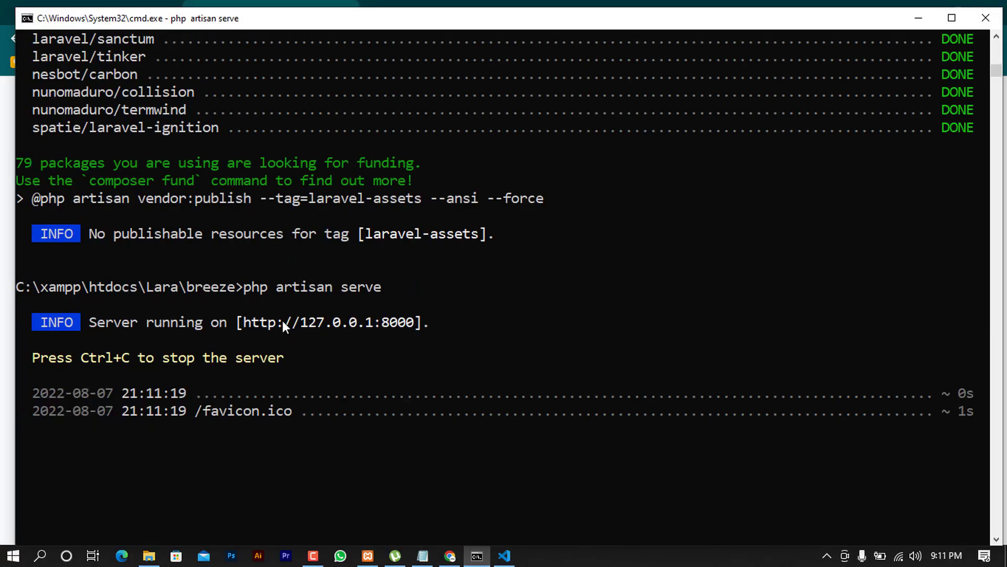
# Stop the php artisan serve server with Ctrl+C, back at the breeze project prompt
pyautogui.moveTo(244, 321); pyautogui.dragTo(433, 331)
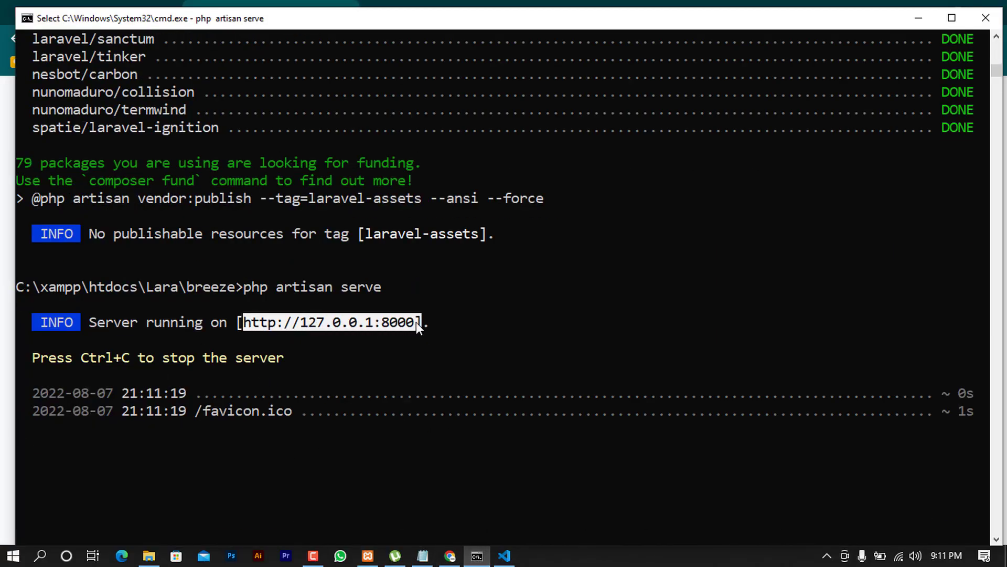
pyautogui.scroll(-1, 424, 457)
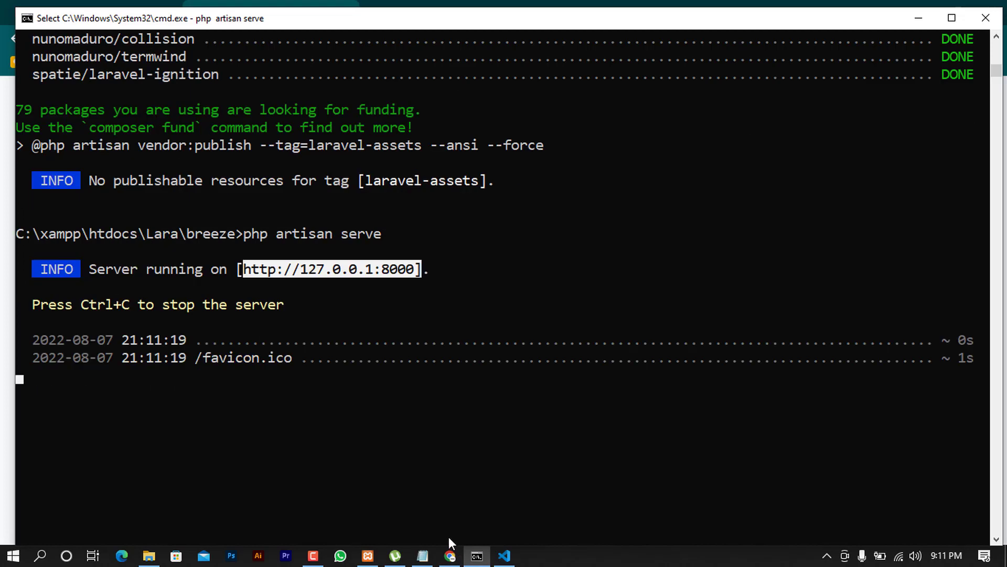
pyautogui.hotkey('ctrl', 'c')
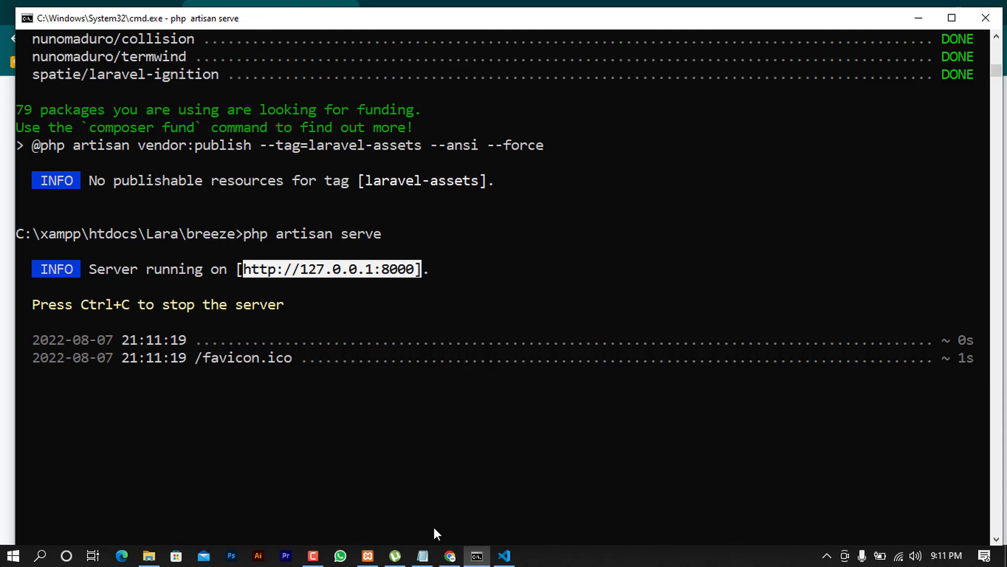
pyautogui.click(242, 426)
pyautogui.scroll(-3, 244, 431)
pyautogui.press('Escape')
pyautogui.click(188, 265)
pyautogui.hotkey('ctrl', 'c')
pyautogui.hotkey('ctrl', 'c')
pyautogui.press('Return')
pyautogui.scroll(1, 273, 415)
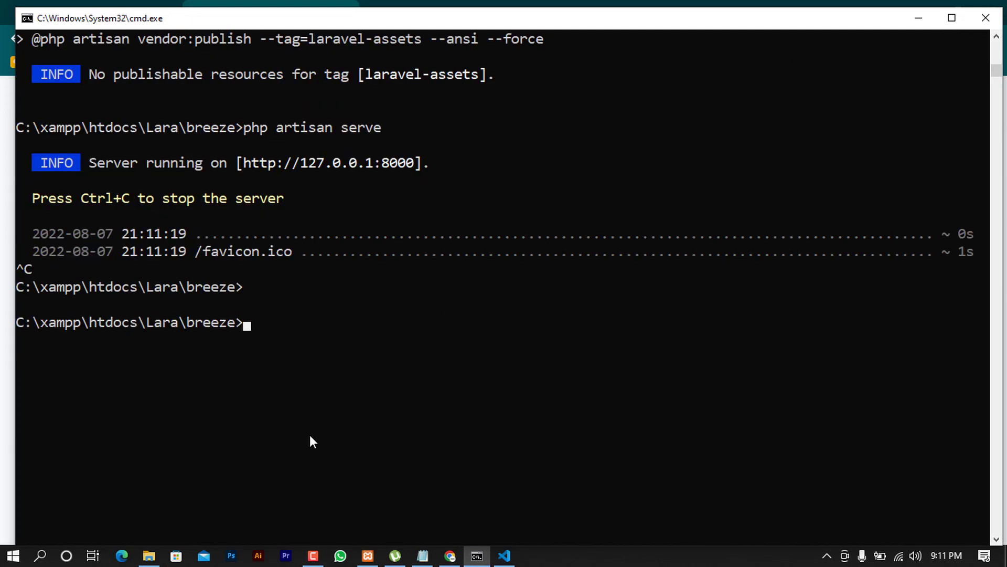
pyautogui.scroll(1, 310, 441)
# Copy the php artisan breeze:install line from the Breeze docs and paste it into Command Prompt
pyautogui.click(450, 555)
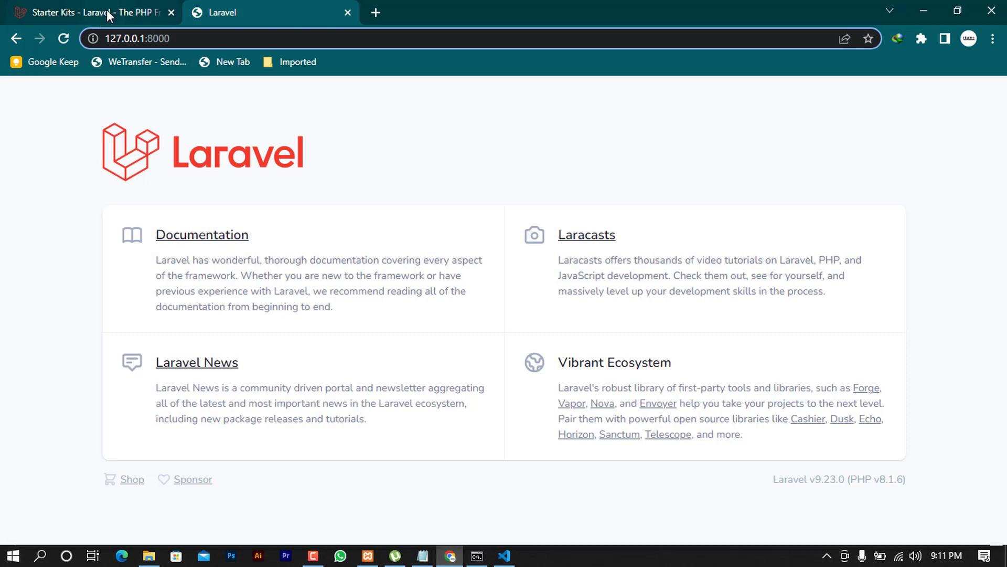
pyautogui.click(107, 10)
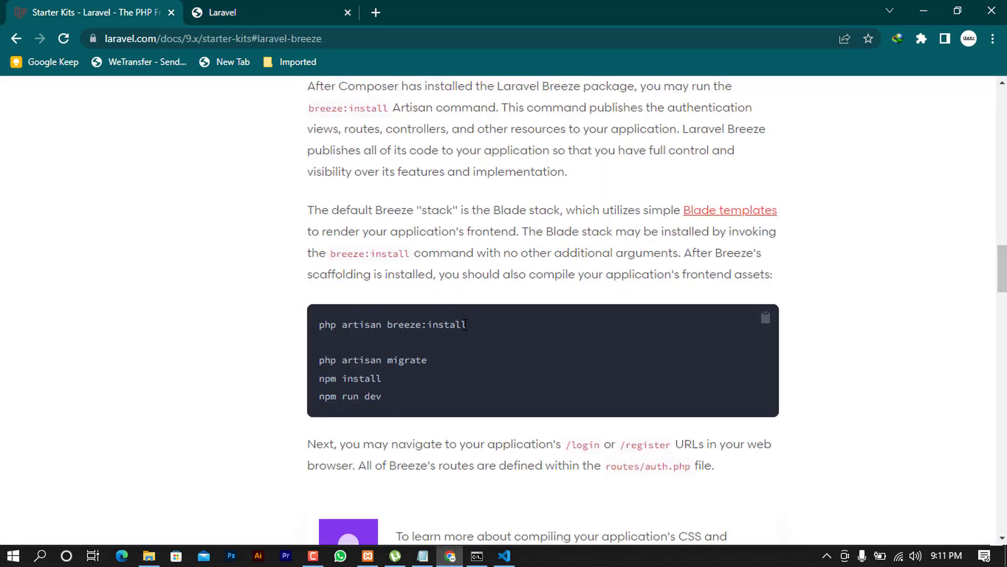
pyautogui.moveTo(410, 319); pyautogui.dragTo(314, 328)
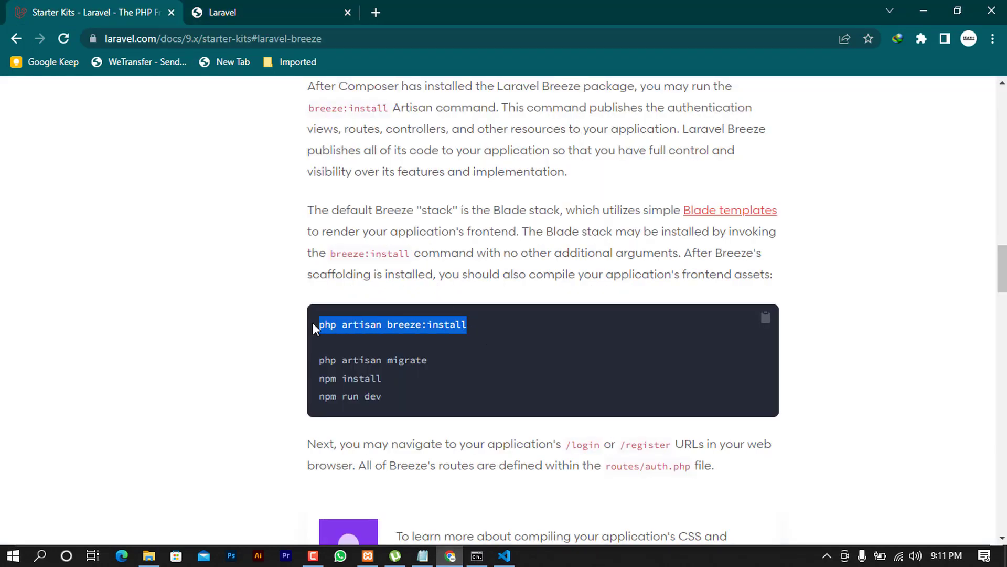
pyautogui.rightClick(363, 327)
pyautogui.click(409, 339)
pyautogui.click(477, 556)
pyautogui.rightClick(420, 392)
# Run php artisan breeze:install and copy the suggested npm install && npm run dev commands
pyautogui.press('Return')
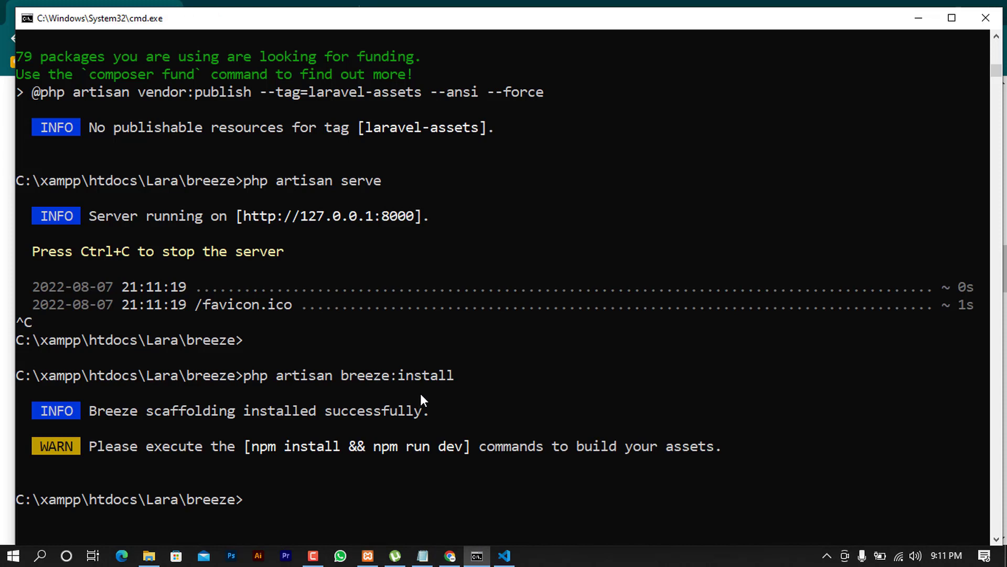
pyautogui.moveTo(90, 411); pyautogui.dragTo(427, 412)
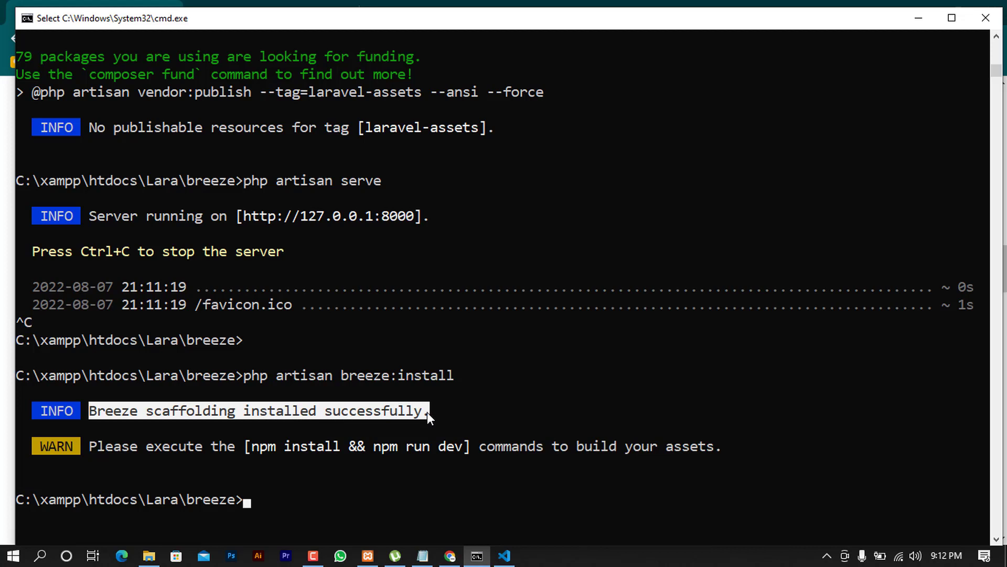
pyautogui.moveTo(251, 449); pyautogui.dragTo(353, 451)
pyautogui.moveTo(446, 454); pyautogui.dragTo(461, 454)
pyautogui.hotkey('ctrl', 'c')
# Paste the npm commands, change dev to build, and run npm install && npm run build
pyautogui.scroll(-3, 389, 484)
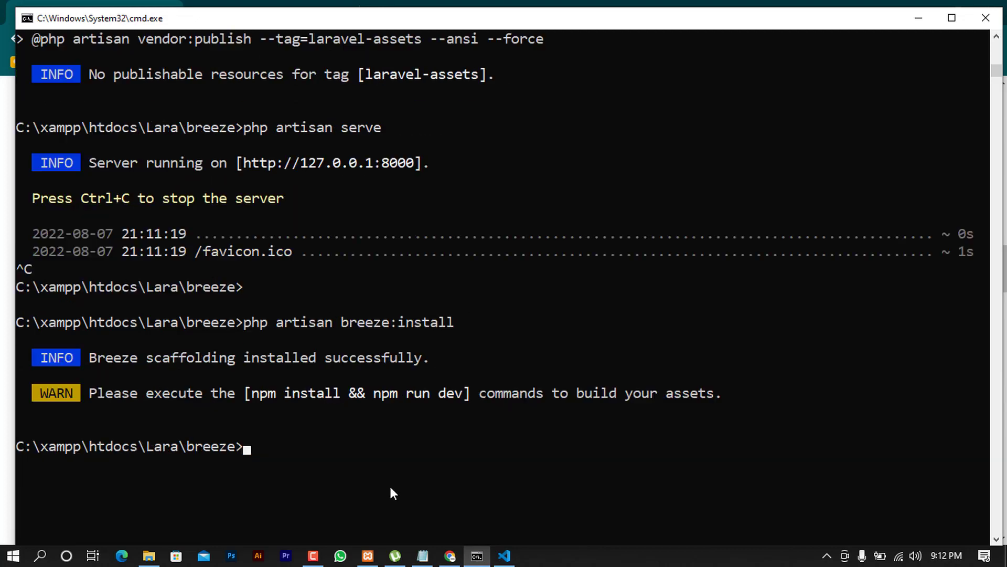
pyautogui.hotkey('ctrl', 'v')
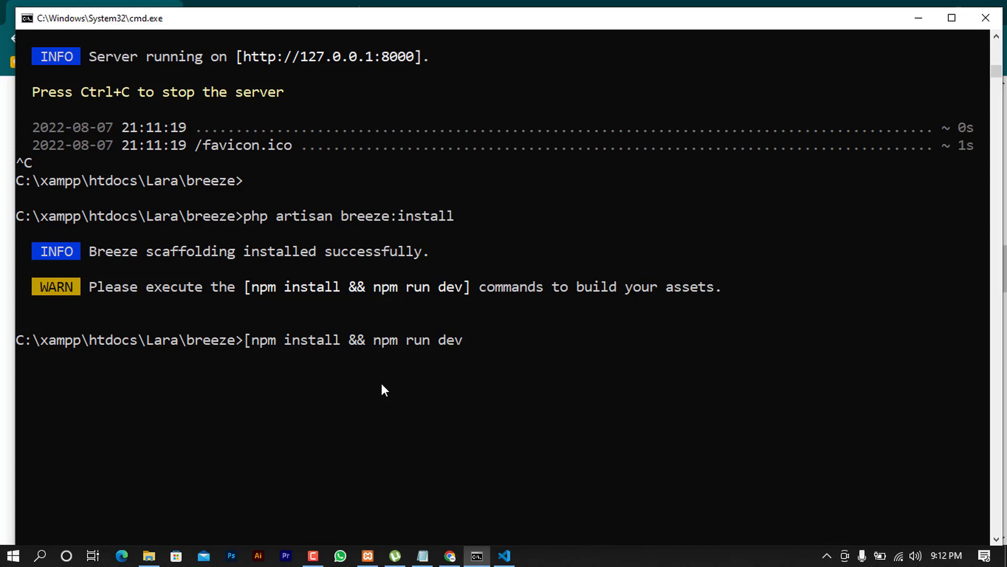
pyautogui.press('BackSpace')
pyautogui.press('BackSpace')
pyautogui.press('BackSpace')
pyautogui.press('BackSpace')
pyautogui.write('bui')
pyautogui.press('BackSpace')
pyautogui.press('BackSpace')
pyautogui.press('BackSpace')
pyautogui.write('build')
pyautogui.press('Left')
pyautogui.press('Left')
pyautogui.press('Left')
pyautogui.press('Left')
pyautogui.press('Left')
pyautogui.press('Left')
pyautogui.press('Left')
pyautogui.press('Left')
pyautogui.press('Left')
pyautogui.press('Left')
pyautogui.press('Left')
pyautogui.press('Left')
pyautogui.press('Left')
pyautogui.press('Left')
pyautogui.press('Left')
pyautogui.press('Left')
pyautogui.press('Left')
pyautogui.press('Left')
pyautogui.press('Left')
pyautogui.press('Left')
pyautogui.press('Left')
pyautogui.press('Left')
pyautogui.press('Left')
pyautogui.press('Left')
pyautogui.press('Left')
pyautogui.press('Left')
pyautogui.press('Left')
pyautogui.press('Left')
pyautogui.press('Left')
pyautogui.press('Delete')
pyautogui.press('Return')
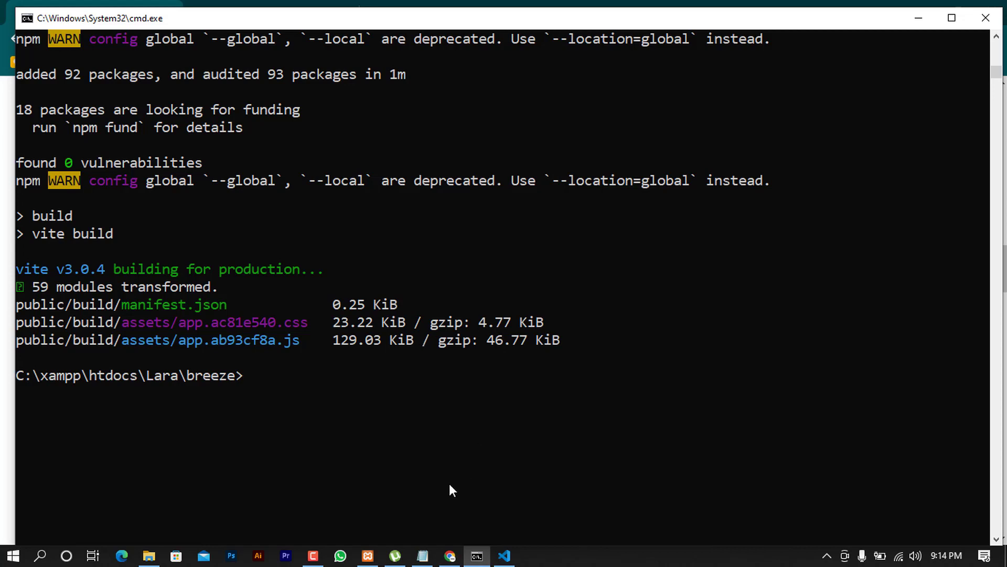
# Restart the development server with php artisan serve
pyautogui.click(449, 561)
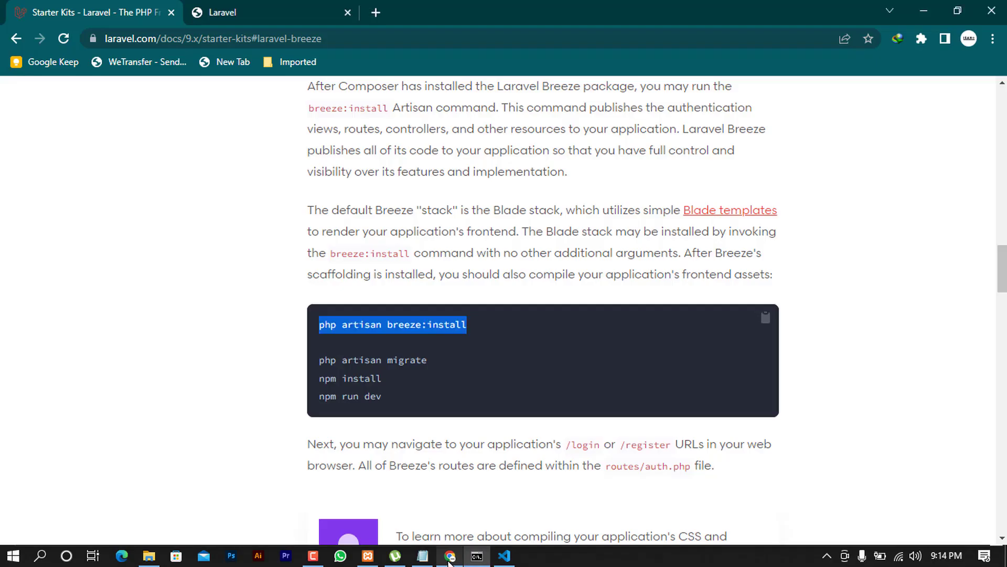
pyautogui.click(477, 556)
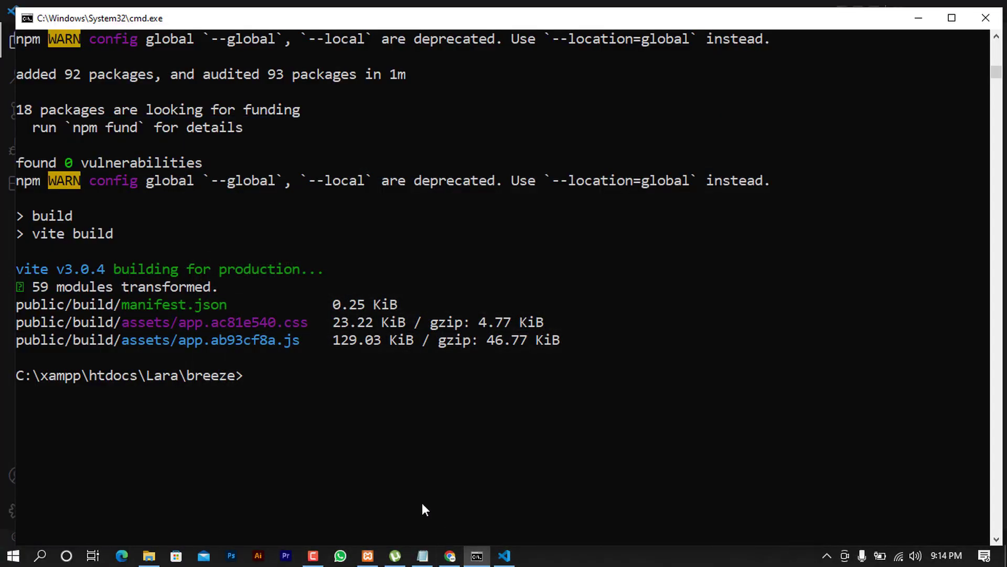
pyautogui.write('php artisan serve')
pyautogui.press('Return')
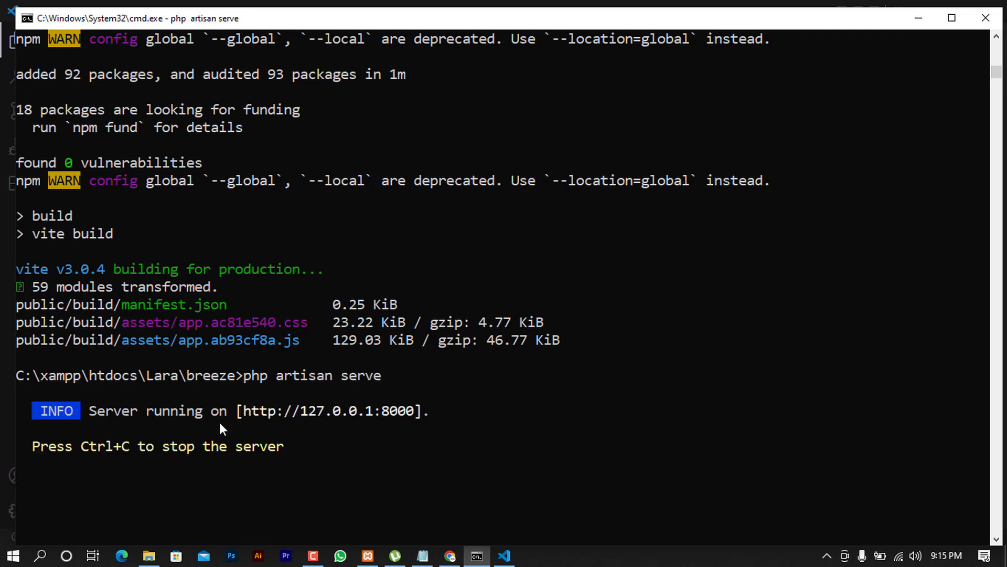
# Reload 127.0.0.1:8000 and check its Log in, Register and Forgot password pages, then return to VS Code
pyautogui.click(451, 557)
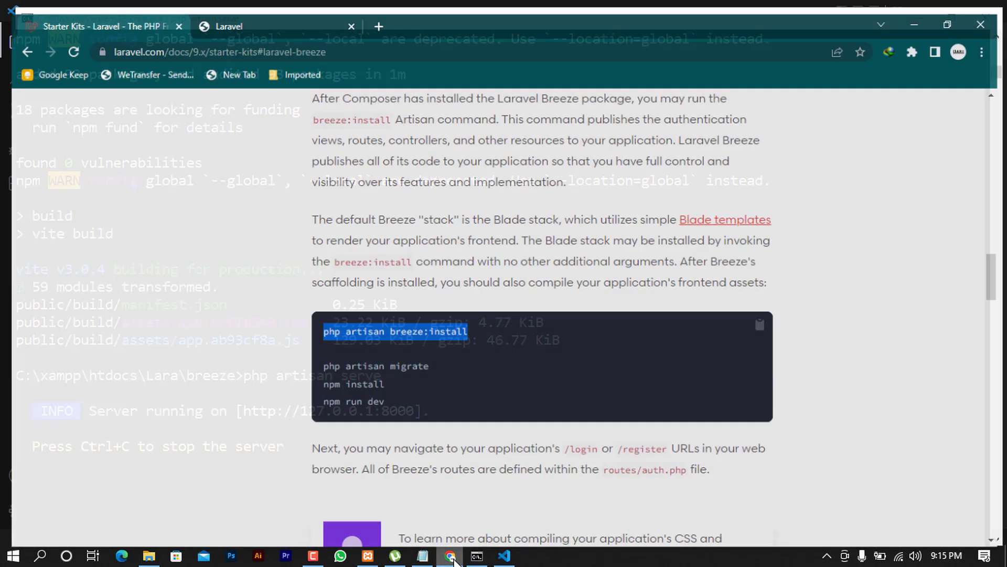
pyautogui.click(268, 7)
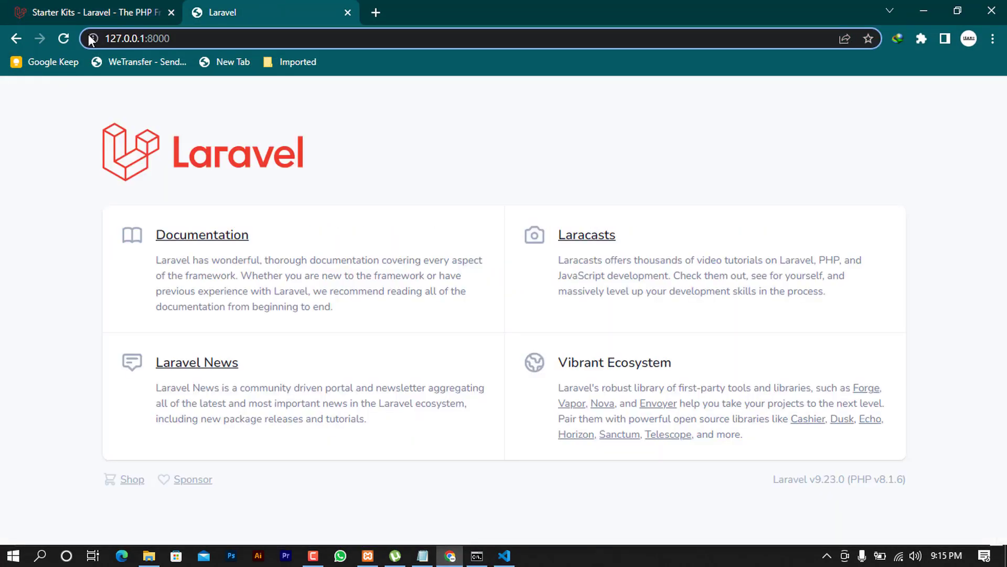
pyautogui.click(65, 39)
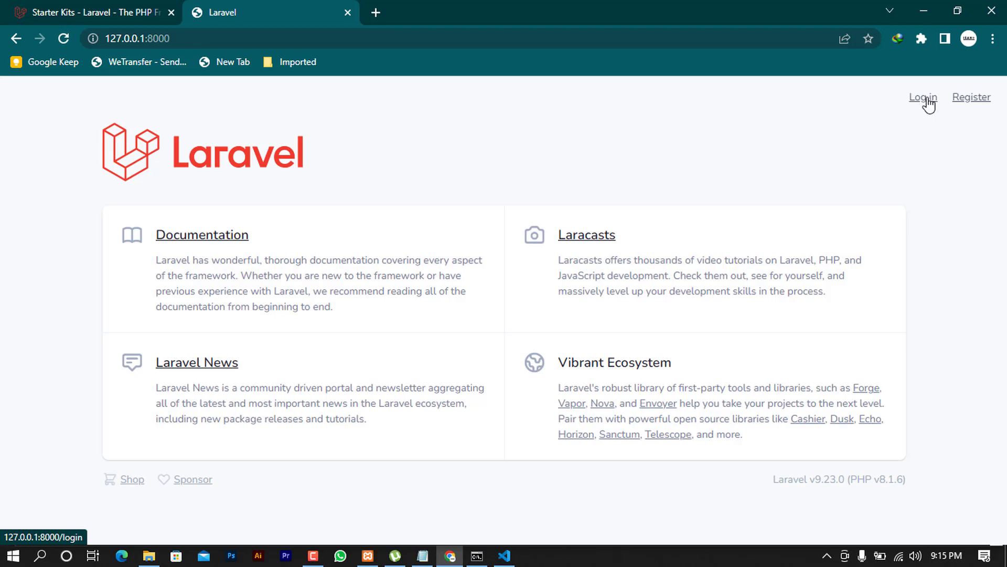
pyautogui.click(926, 98)
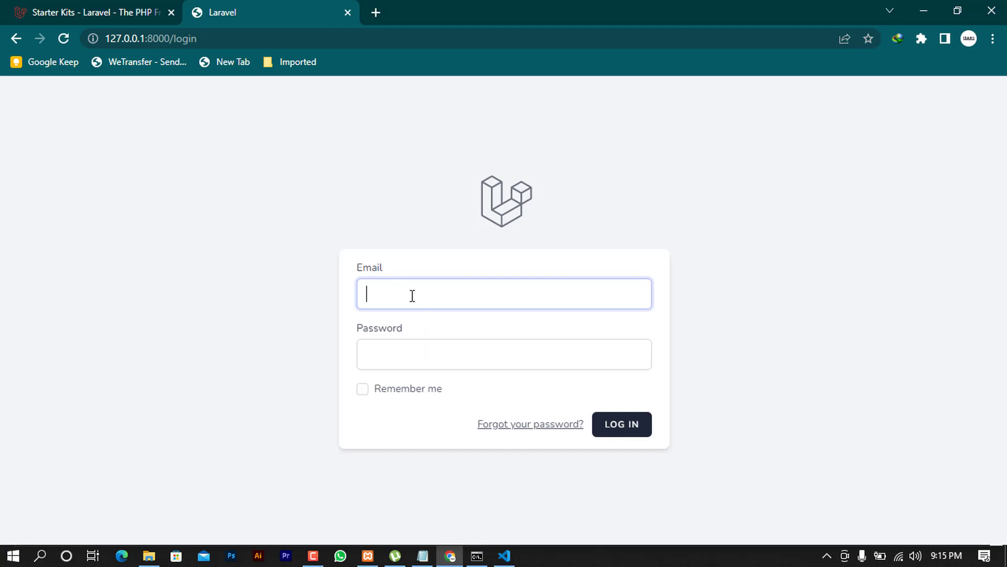
pyautogui.click(15, 38)
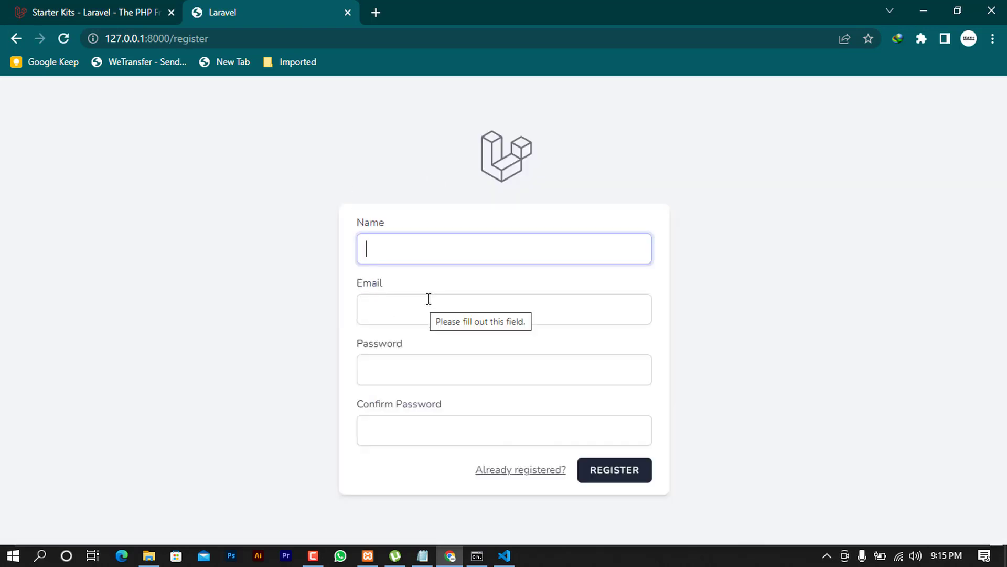
pyautogui.click(525, 470)
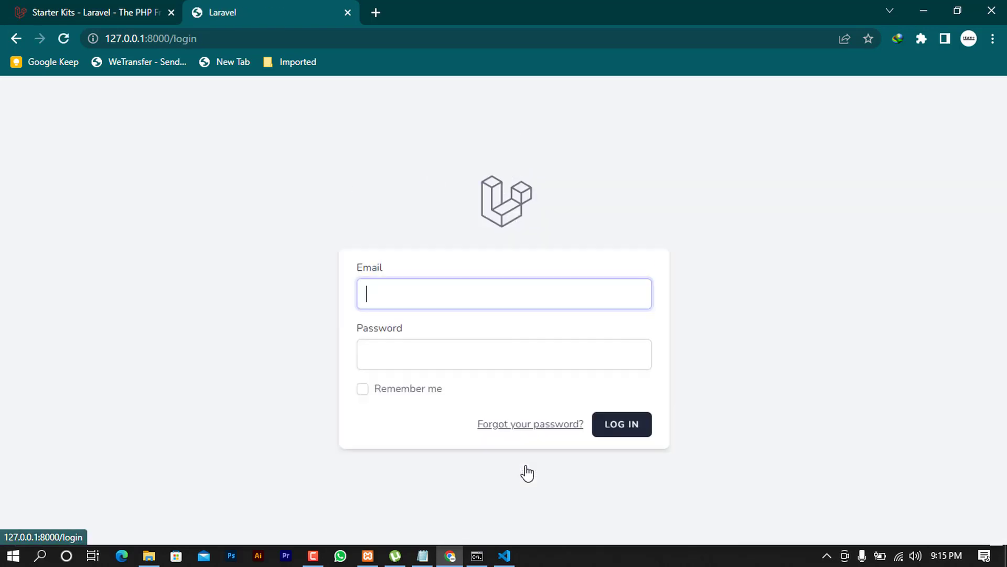
pyautogui.click(516, 431)
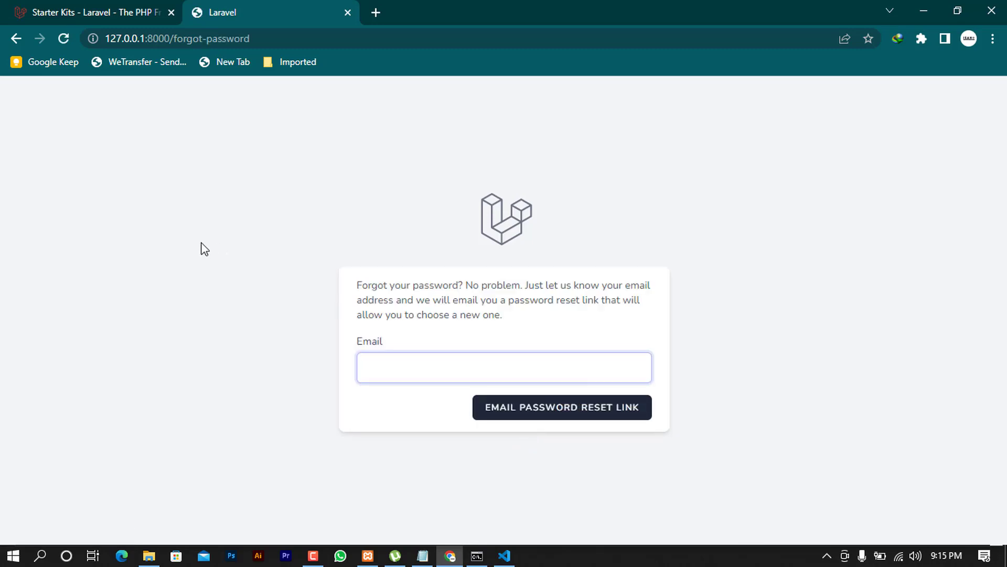
pyautogui.click(17, 39)
pyautogui.click(16, 39)
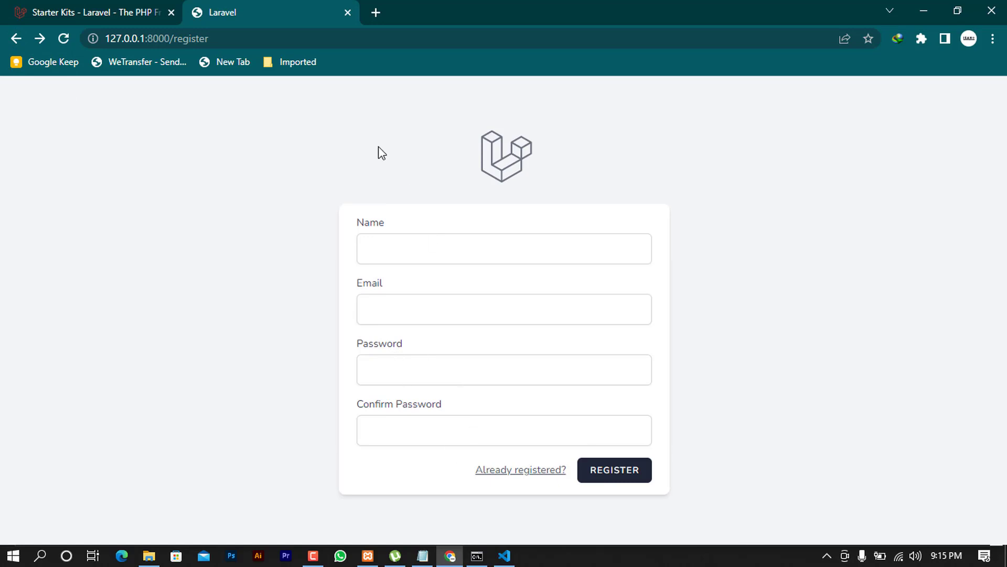
pyautogui.click(505, 555)
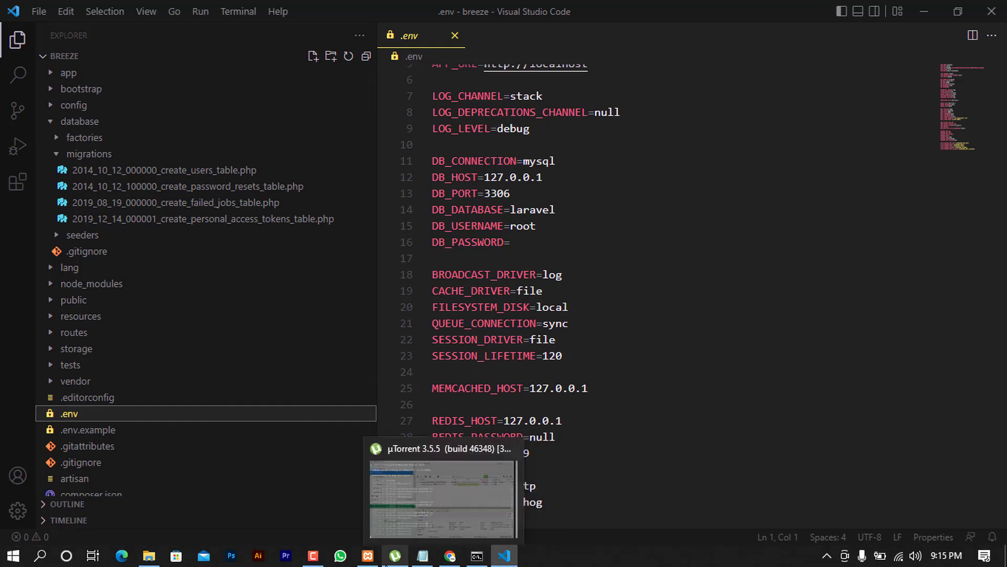
# Connect to MariaDB as root with mysql -u root from the XAMPP Shell
pyautogui.click(368, 556)
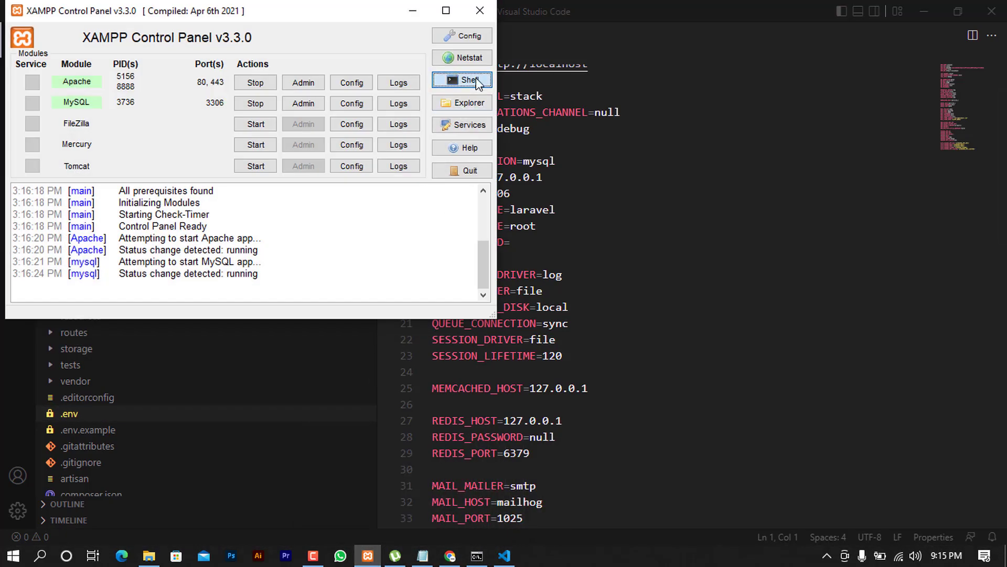
pyautogui.click(475, 80)
pyautogui.write('mysq')
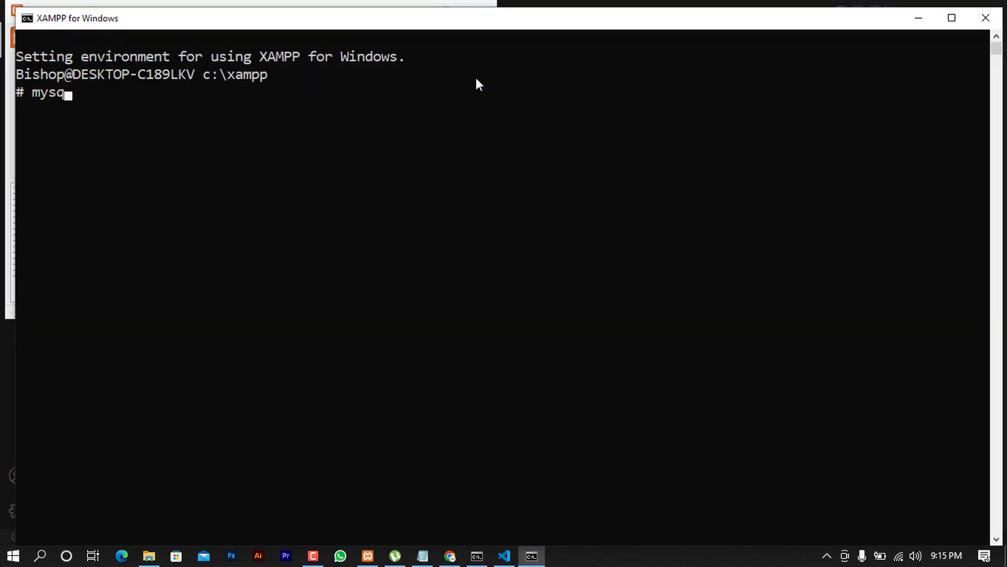
pyautogui.write('l -u root')
pyautogui.press('Return')
# Run CREATE DATABASE breeze; and hide the shell and XAMPP Control Panel
pyautogui.write('cre')
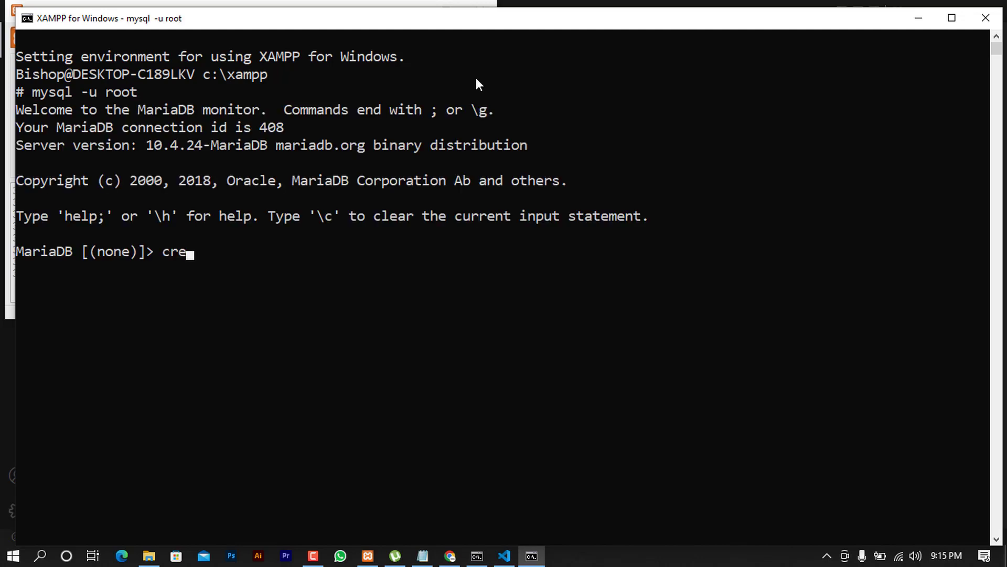
pyautogui.write('ate databsae')
pyautogui.press('BackSpace')
pyautogui.press('BackSpace')
pyautogui.press('BackSpace')
pyautogui.write('ase breeze')
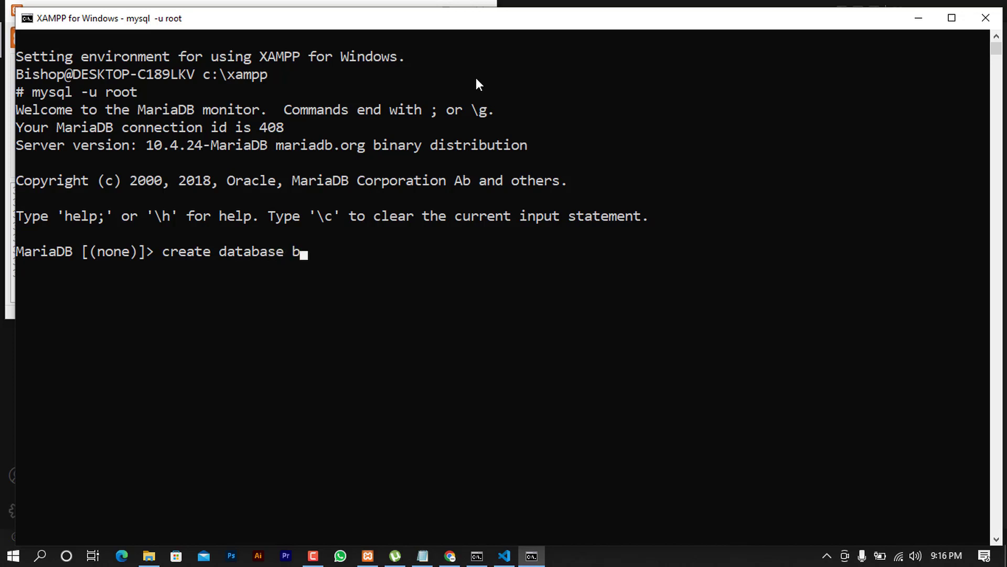
pyautogui.press('Return')
pyautogui.write(';')
pyautogui.press('Return')
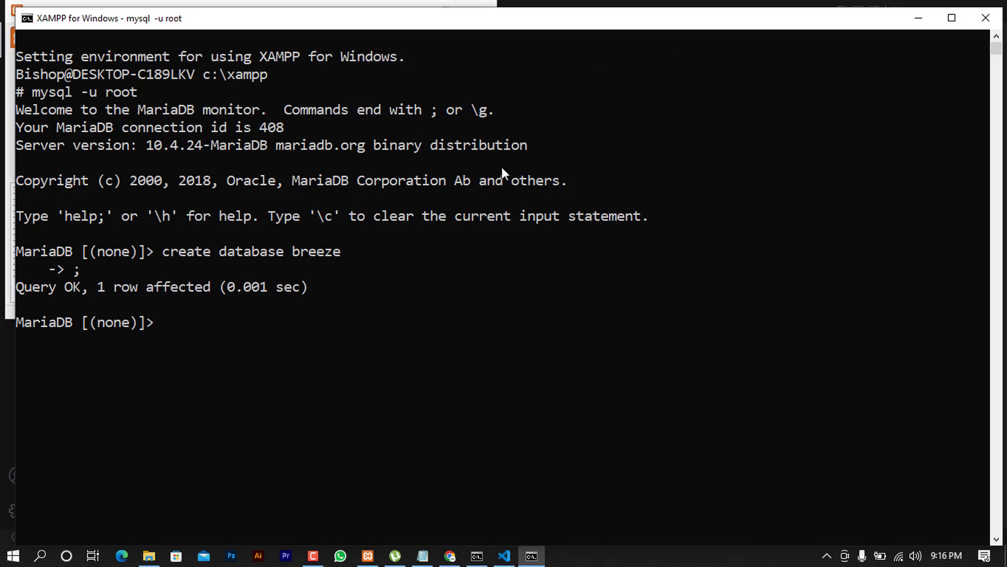
pyautogui.click(918, 18)
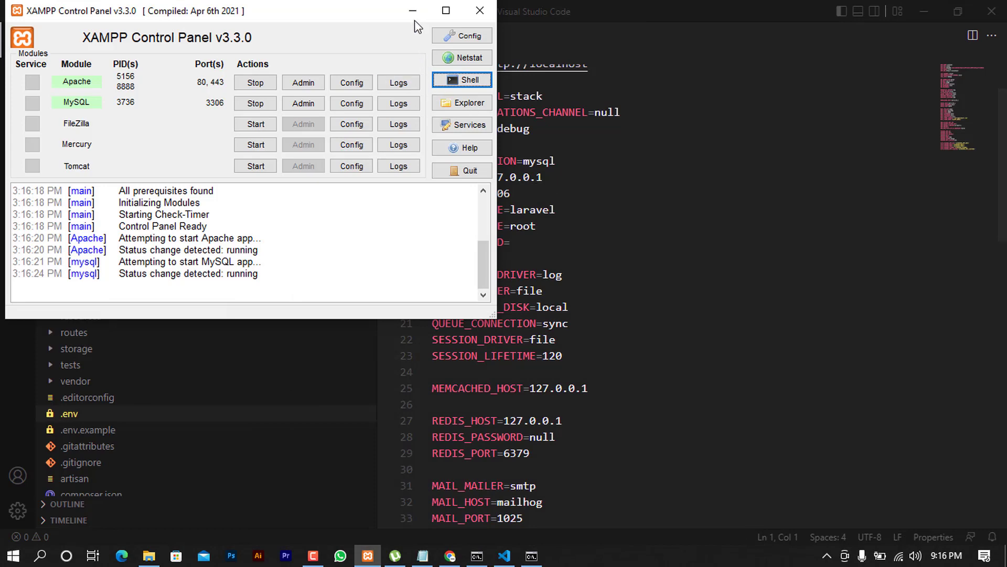
pyautogui.click(413, 11)
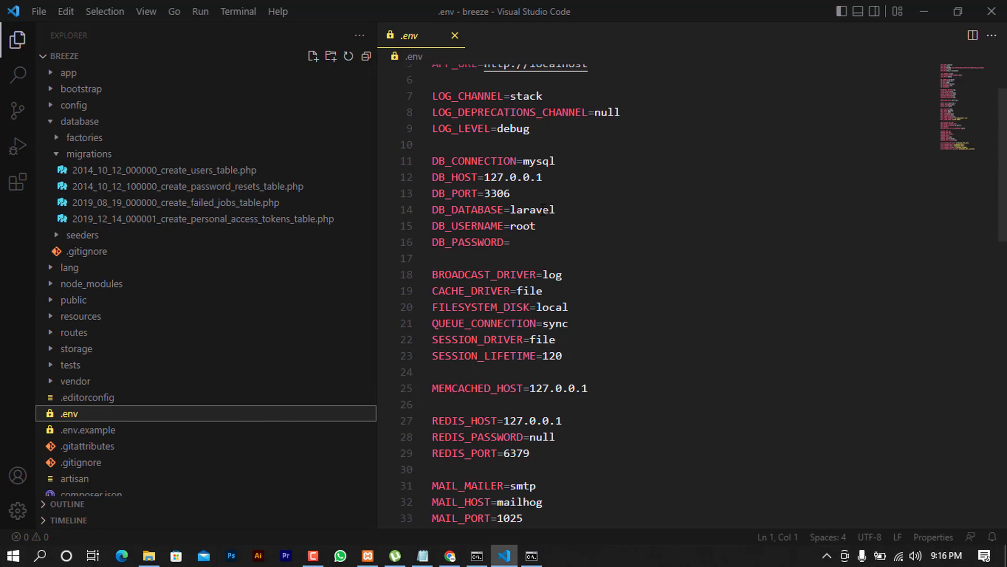
# Replace laravel with breeze as DB_DATABASE on line 14 of .env and save
pyautogui.doubleClick(561, 212)
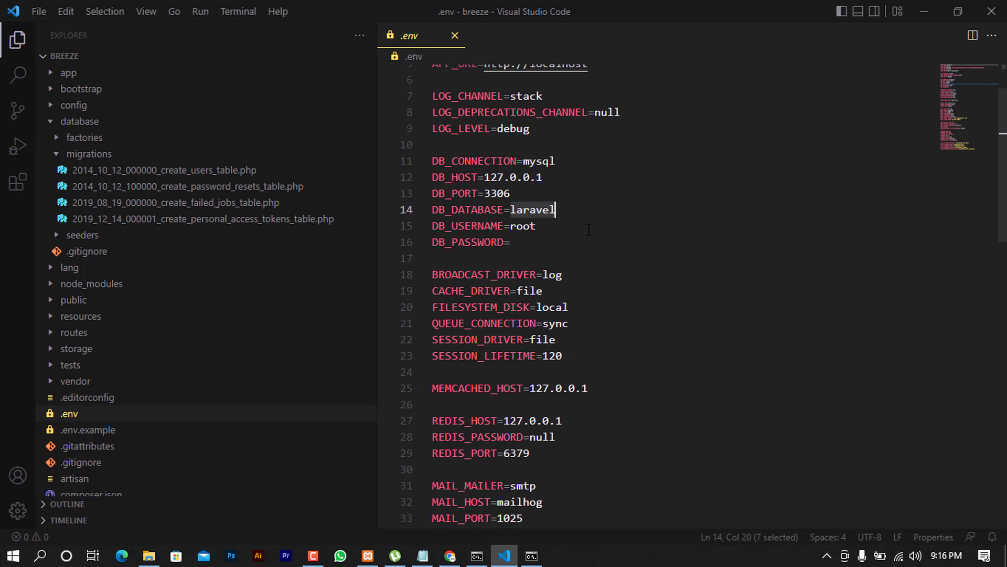
pyautogui.press('BackSpace')
pyautogui.write('breee')
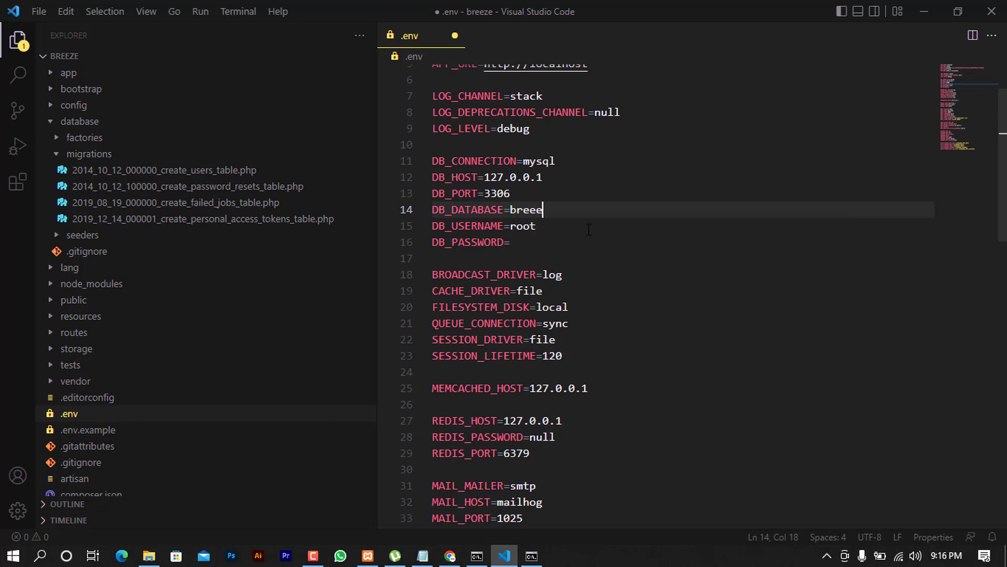
pyautogui.press('BackSpace')
pyautogui.write('ze')
pyautogui.hotkey('ctrl', 's')
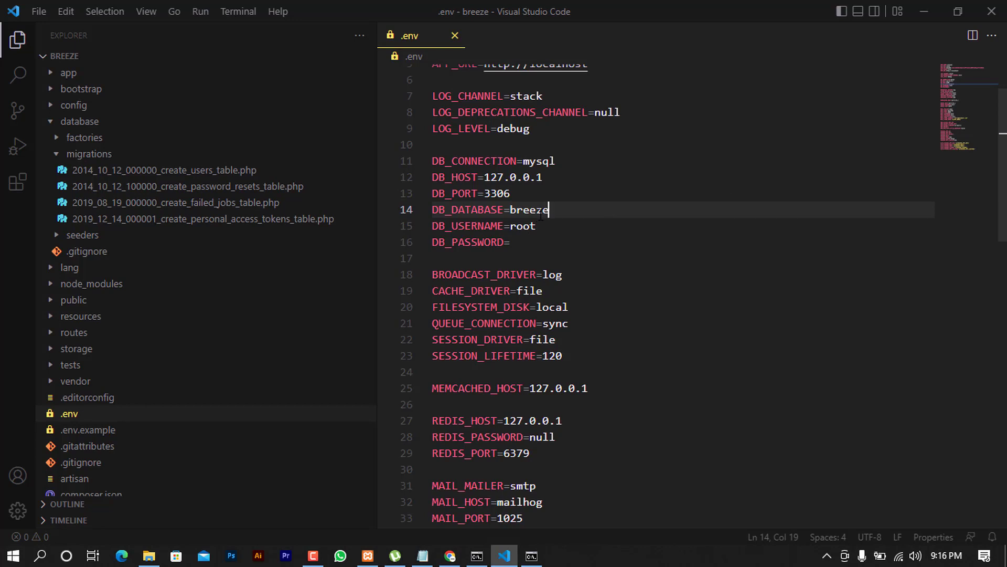
pyautogui.click(450, 558)
# Copy php artisan migrate from the Starter Kits docs and bring up the server's Command Prompt
pyautogui.click(97, 10)
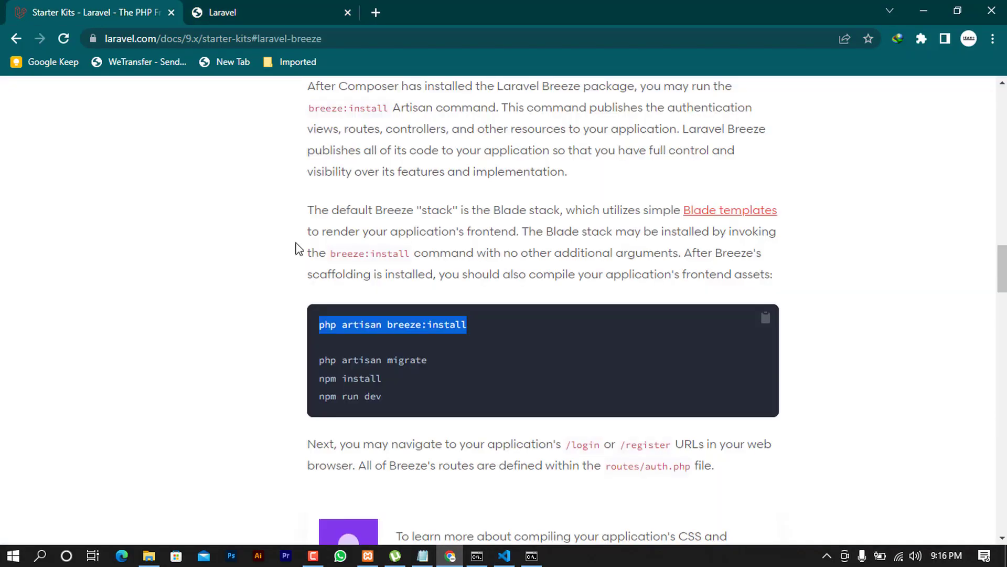
pyautogui.scroll(-3, 298, 247)
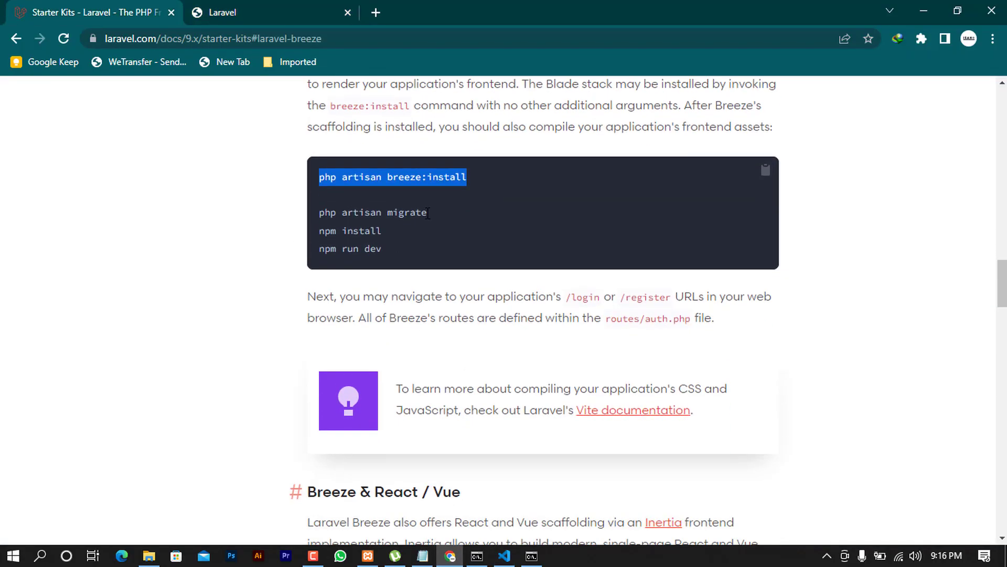
pyautogui.moveTo(428, 213); pyautogui.dragTo(316, 212)
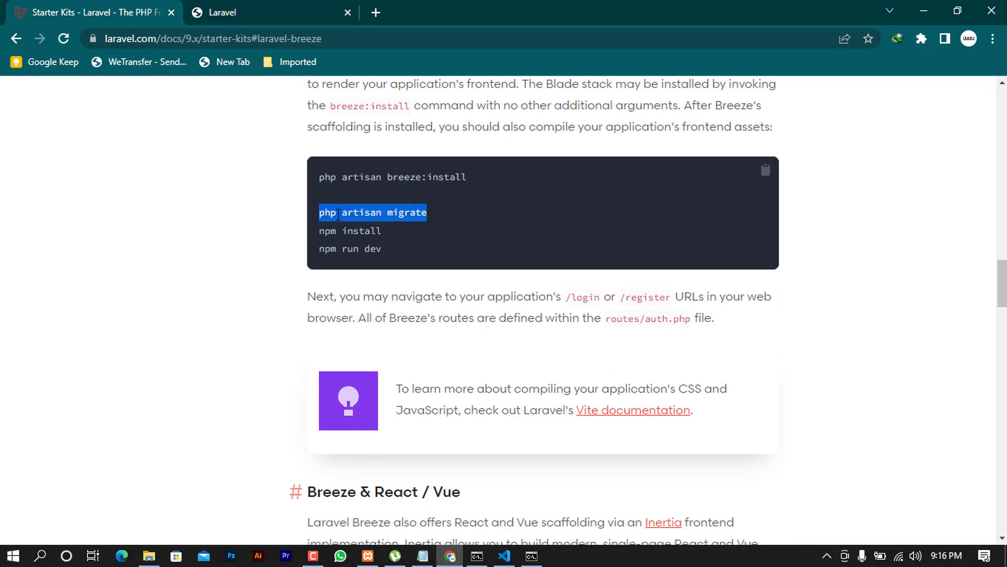
pyautogui.rightClick(338, 214)
pyautogui.click(346, 226)
pyautogui.click(532, 557)
pyautogui.click(477, 556)
pyautogui.scroll(-7, 409, 514)
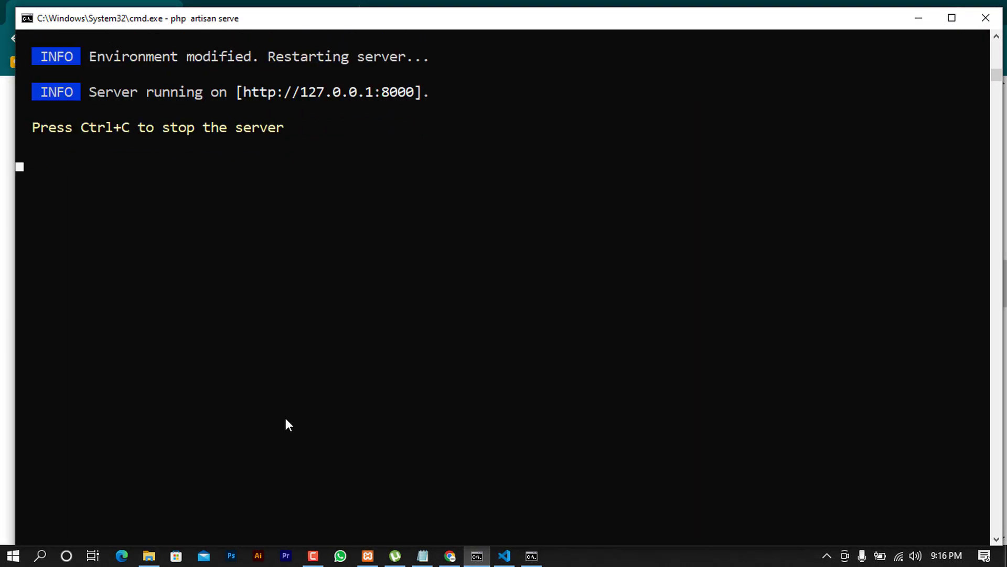
# Stop the server with Ctrl+C and run php artisan migrate
pyautogui.hotkey('ctrl', 'c')
pyautogui.write('php artisan migrate')
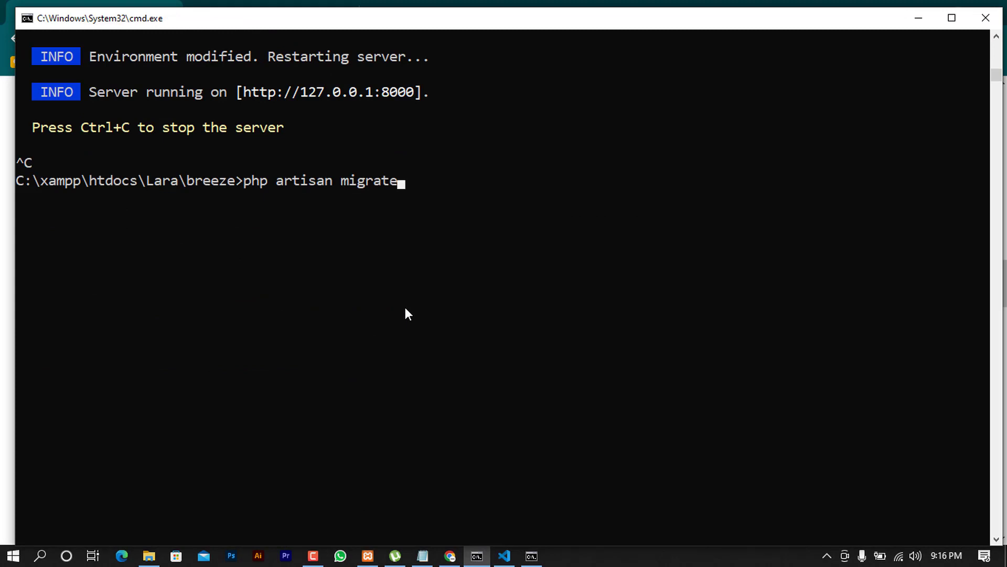
pyautogui.press('Return')
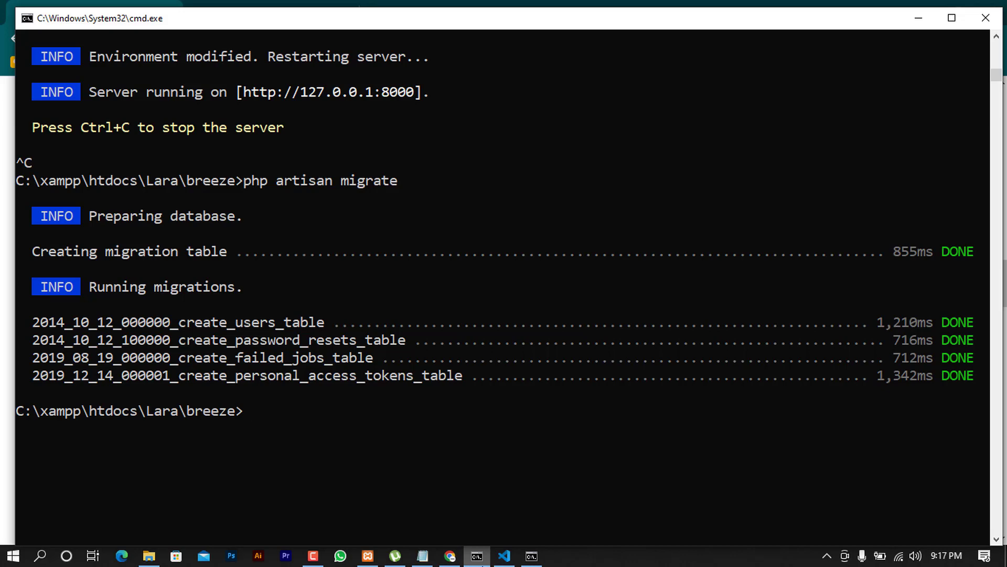
pyautogui.click(531, 556)
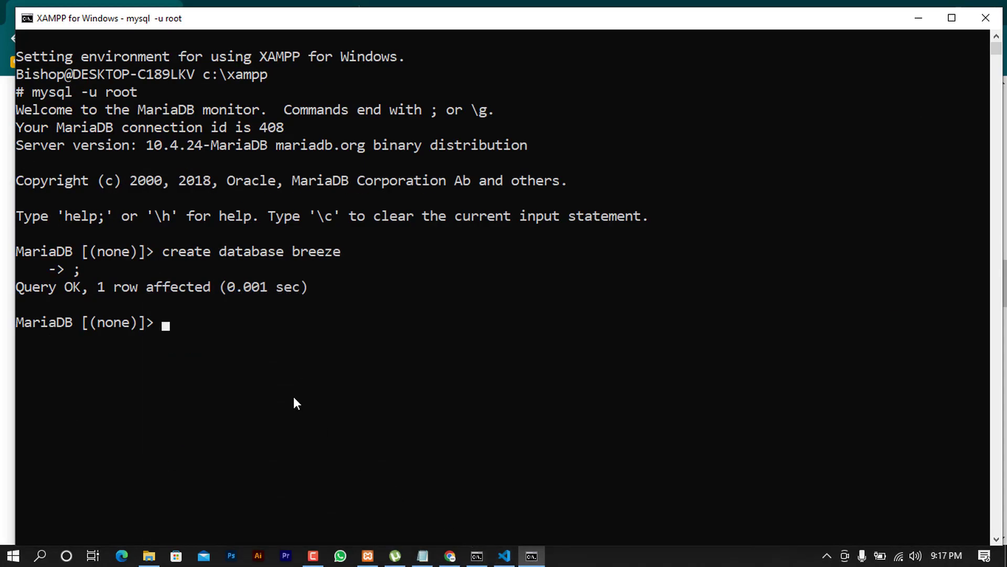
# Run USE breeze; and SHOW TABLES; at the MariaDB prompt
pyautogui.write('use breee')
pyautogui.press('BackSpace')
pyautogui.write('ze')
pyautogui.press('Return')
pyautogui.write('show tables')
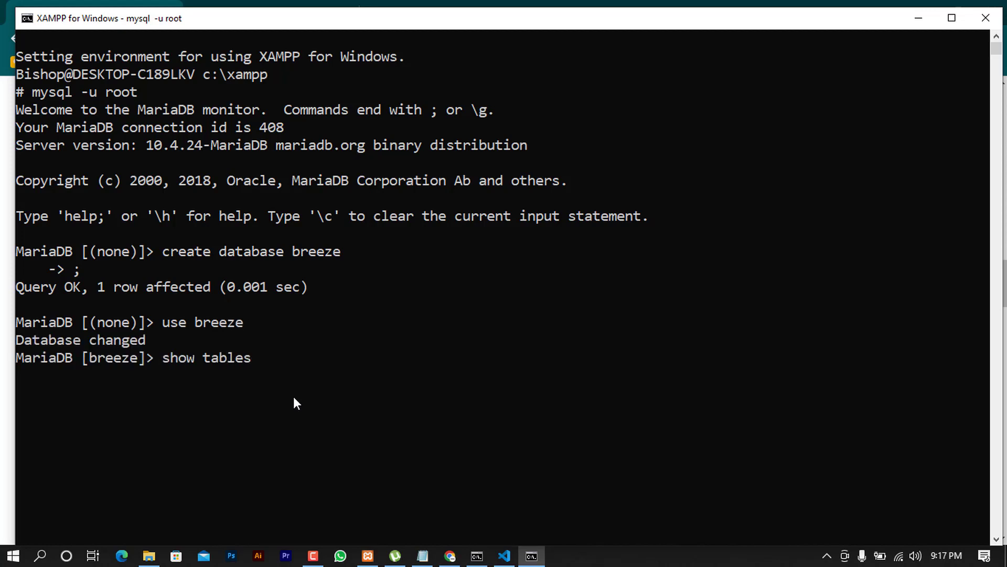
pyautogui.write(';')
pyautogui.press('Return')
# Review the five listed tables, including failed_jobs, migrations and users
pyautogui.moveTo(35, 396); pyautogui.dragTo(119, 412)
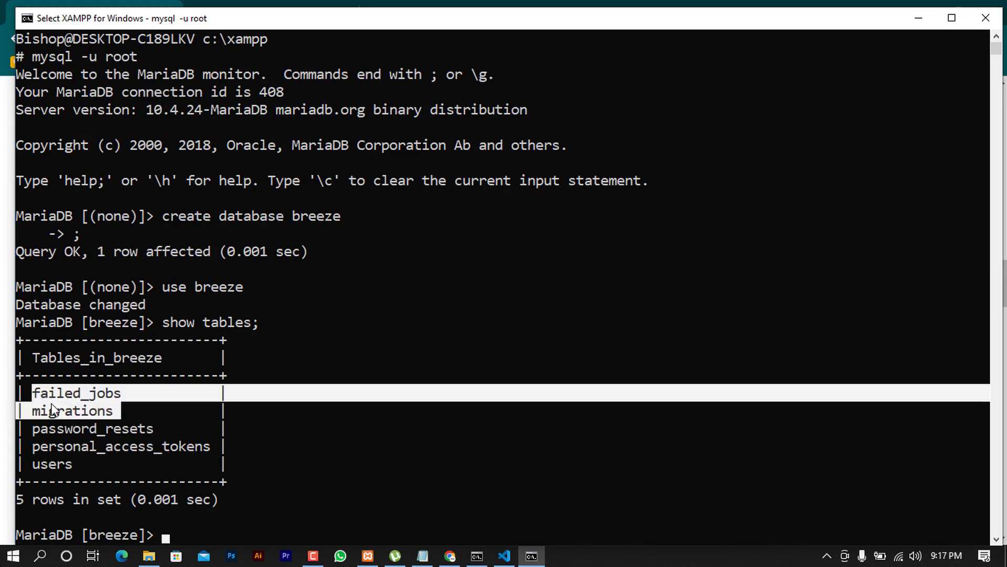
pyautogui.click(64, 399)
pyautogui.scroll(-1, 96, 454)
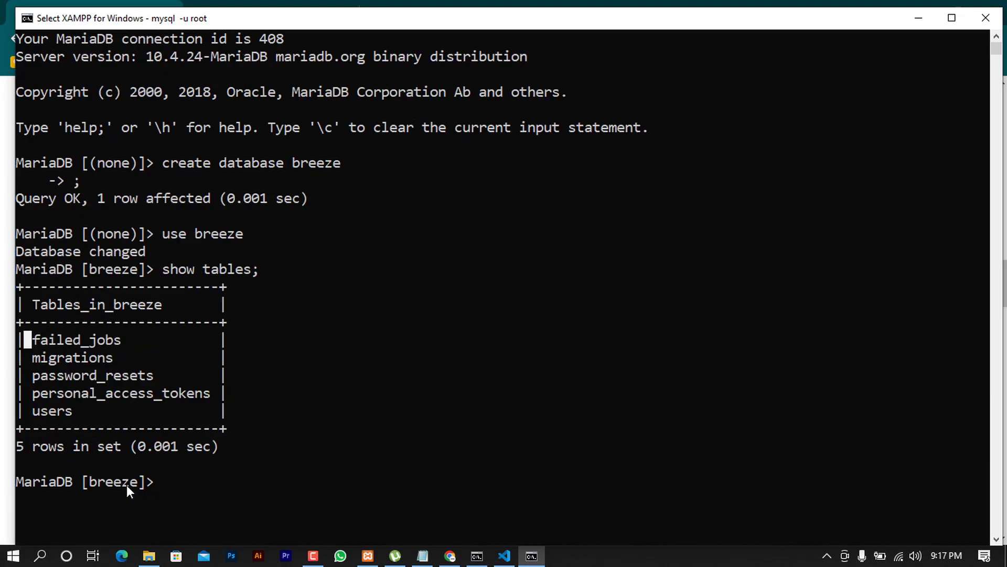
pyautogui.click(505, 556)
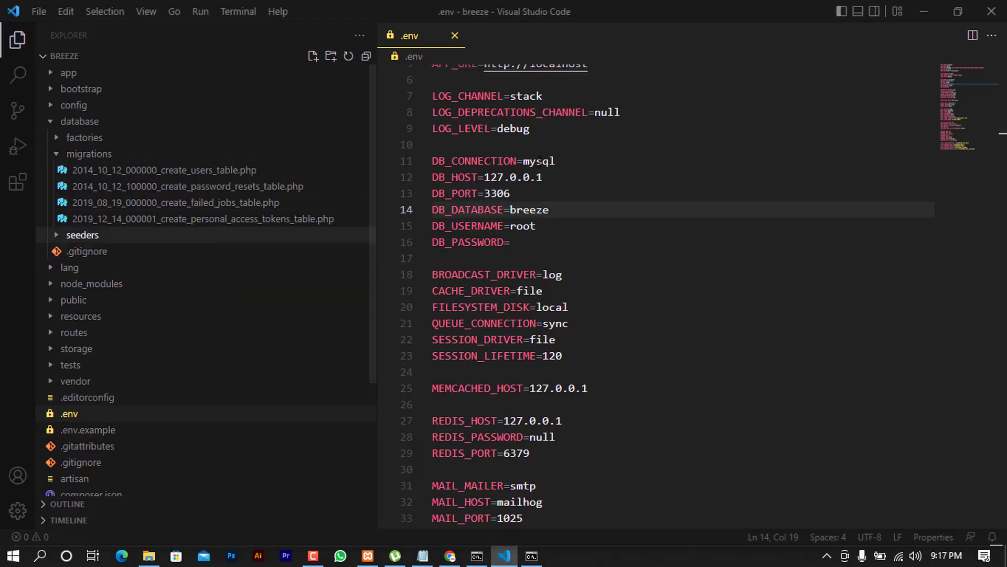
pyautogui.click(938, 15)
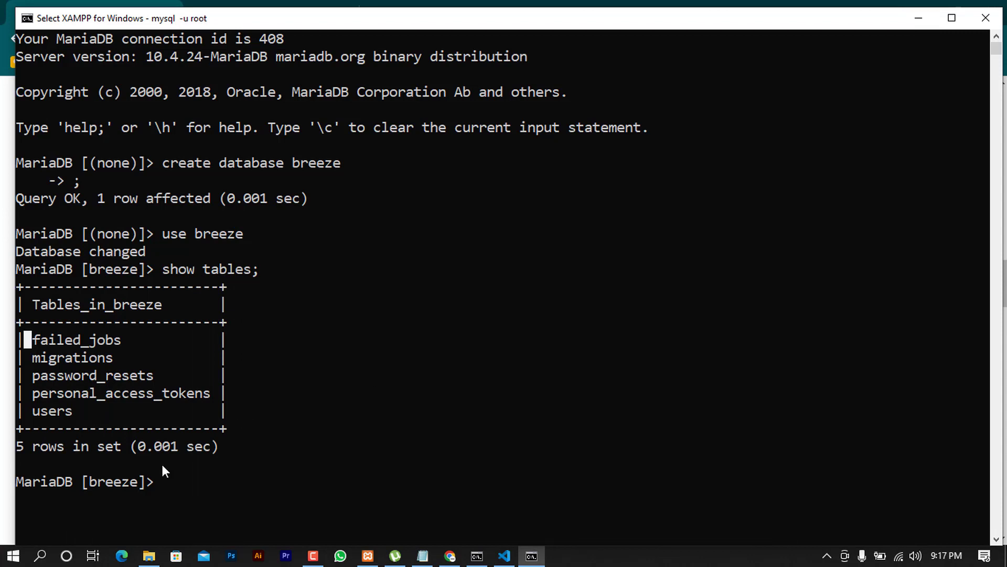
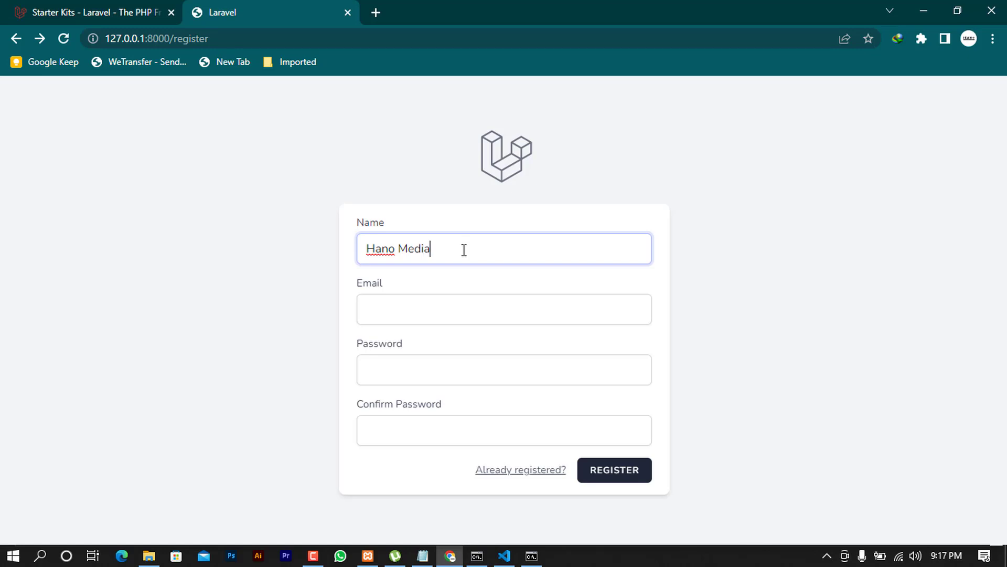
# Fill in the new account's email, password and password confirmation, then submit the registration
pyautogui.press('Tab')
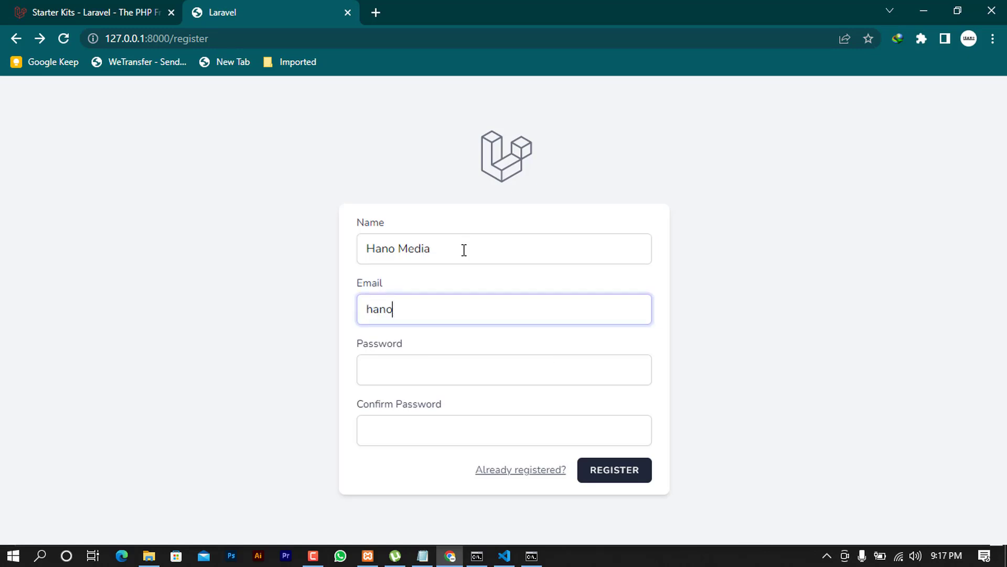
pyautogui.press('Tab')
pyautogui.write('p')
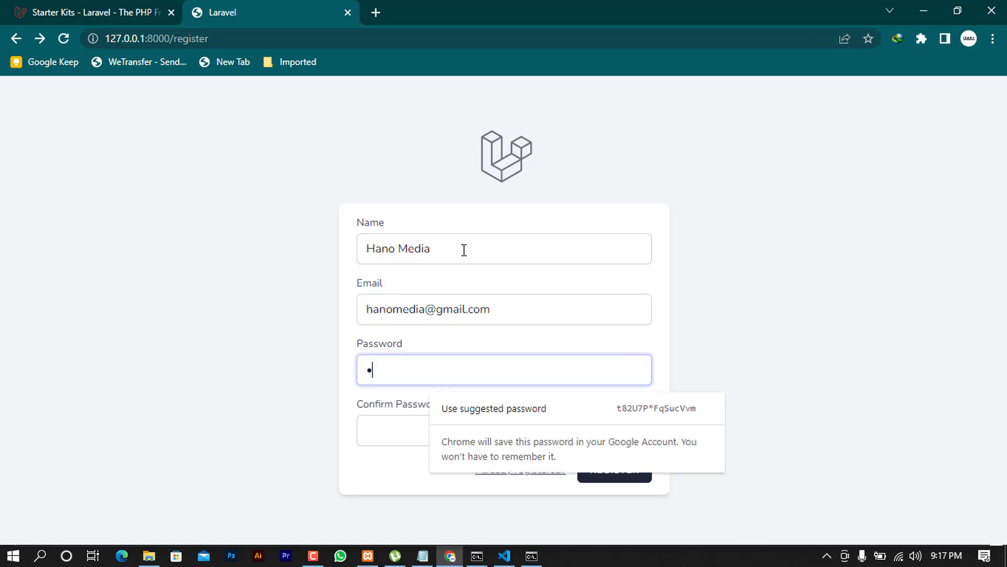
pyautogui.write('assword')
pyautogui.press('Tab')
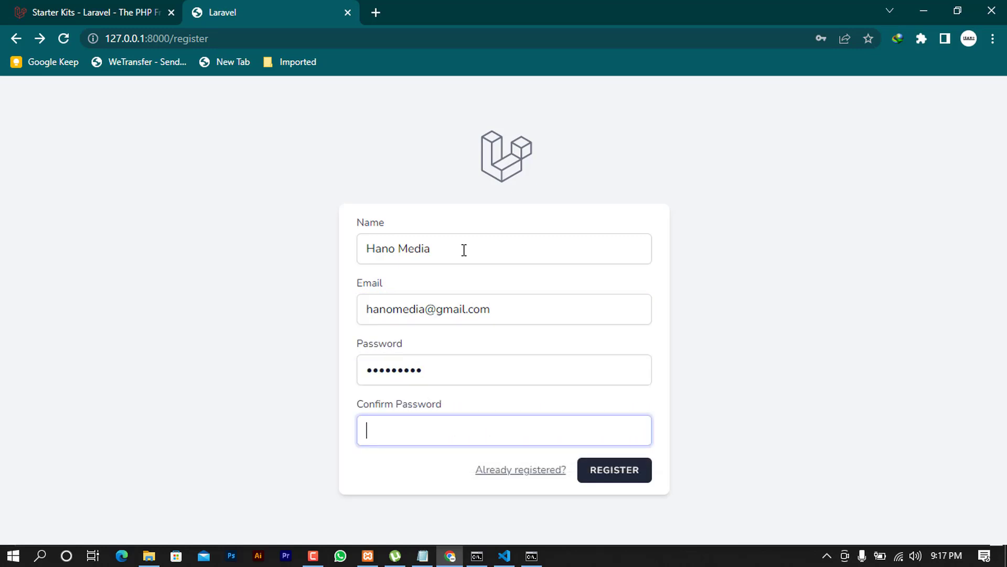
pyautogui.write('passwo')
pyautogui.click(623, 476)
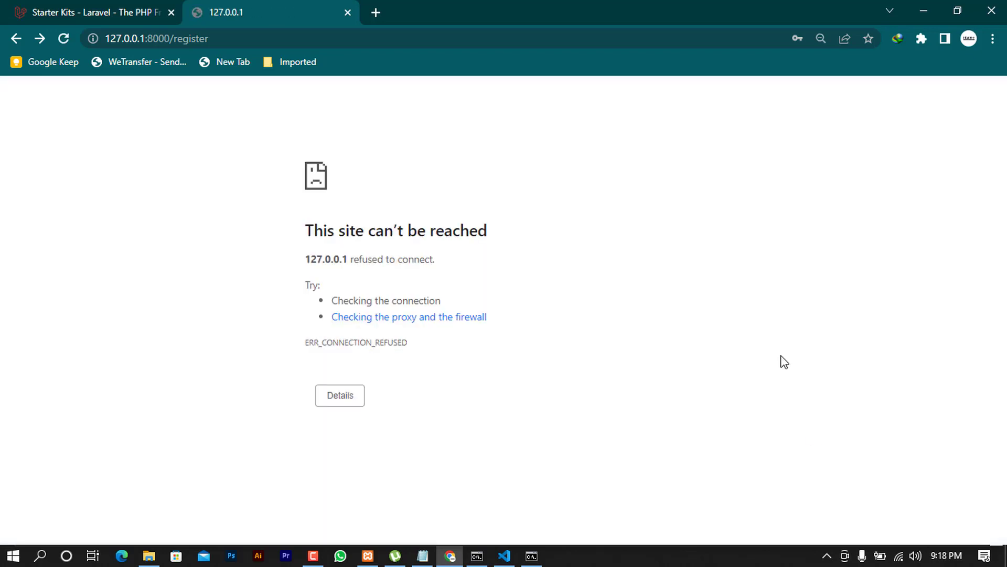
# Start the Laravel development server by running php artisan serve in the project's command window
pyautogui.click(532, 556)
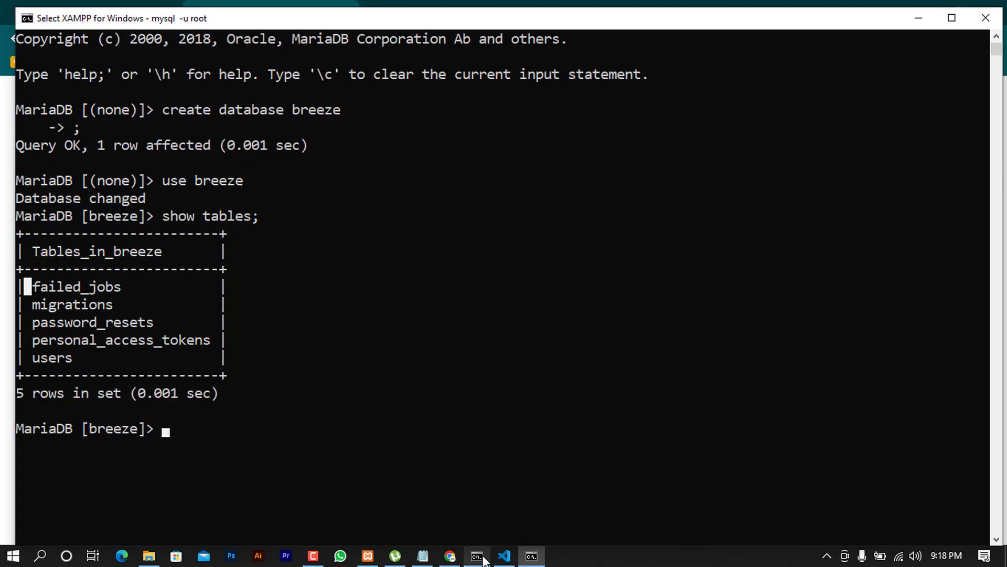
pyautogui.click(477, 555)
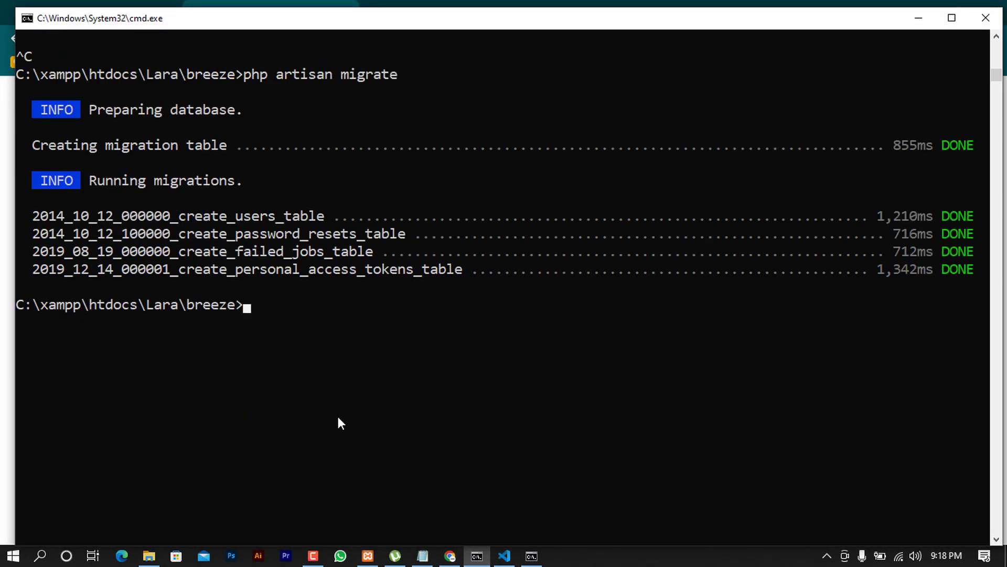
pyautogui.write('php artisan serve')
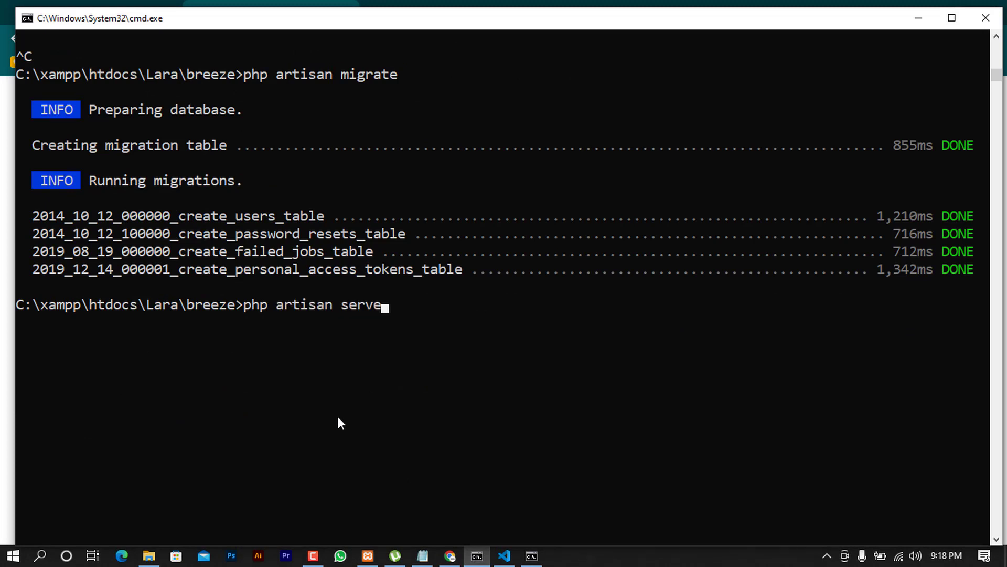
pyautogui.press('Return')
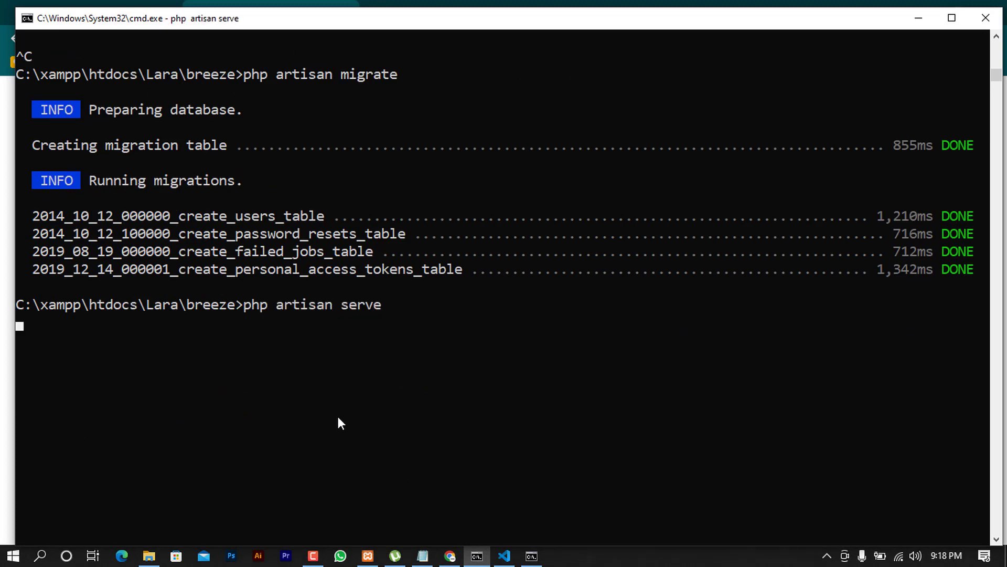
pyautogui.click(451, 556)
# Resubmit the registration form on the reloaded page and decline Chrome's offer to save the password
pyautogui.click(63, 38)
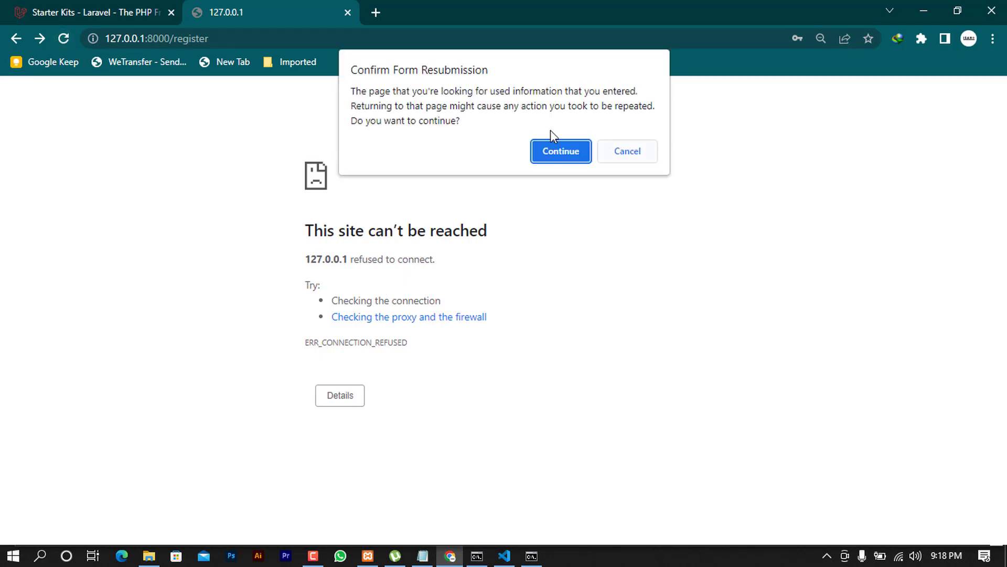
pyautogui.click(557, 157)
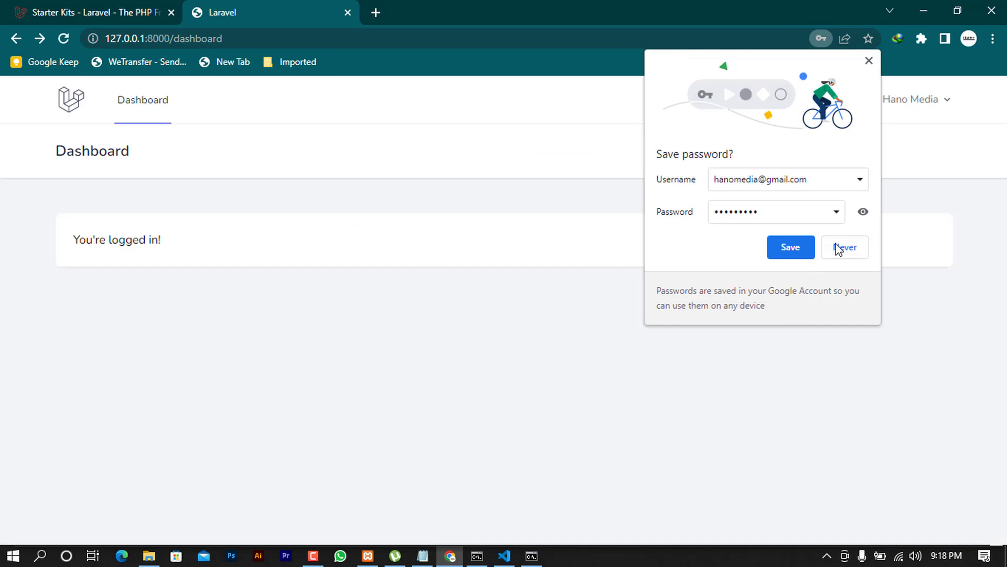
pyautogui.click(838, 249)
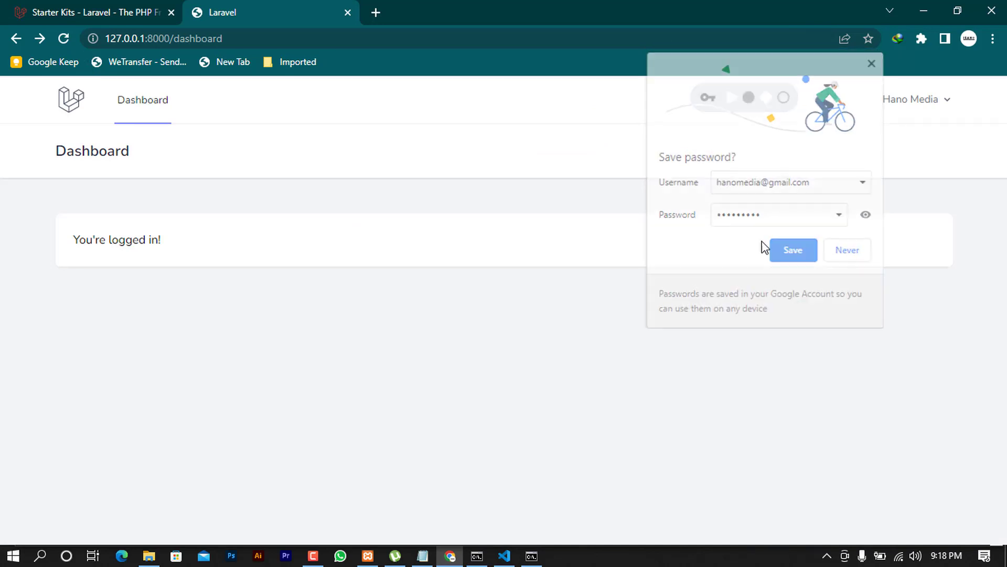
# Check the /dashboard address and reopen the account menu to reach Log Out
pyautogui.click(947, 103)
pyautogui.click(563, 161)
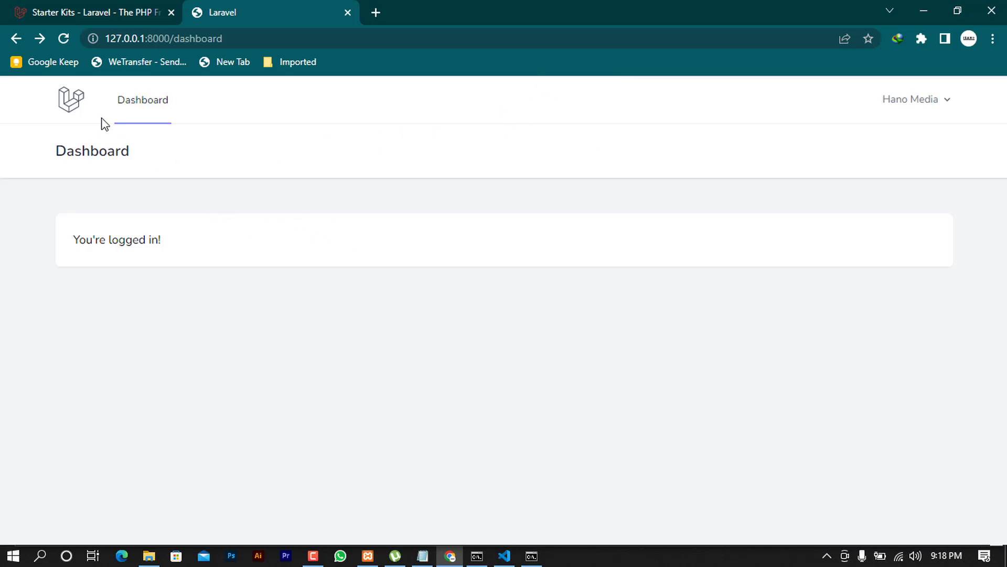
pyautogui.doubleClick(240, 40)
pyautogui.click(239, 39)
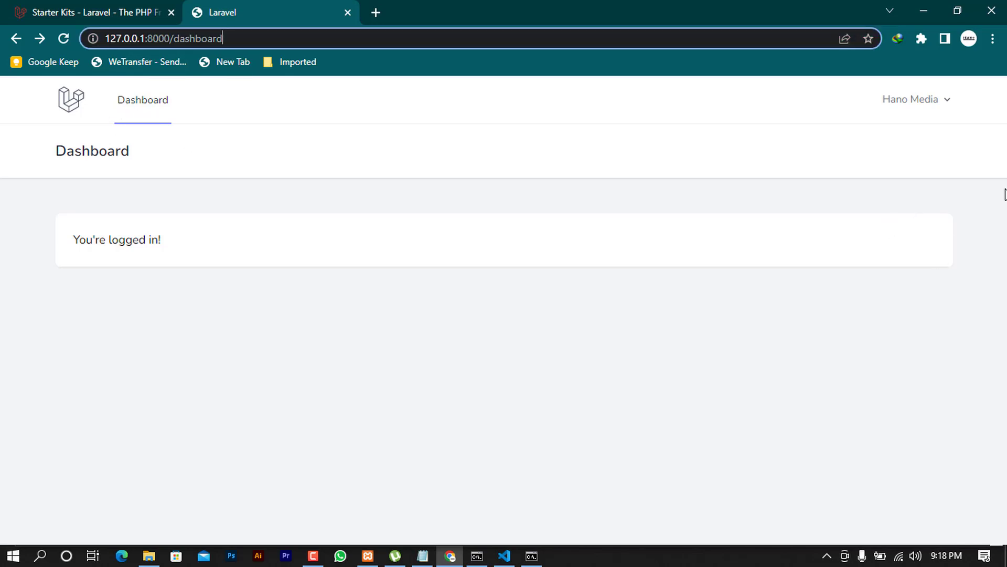
pyautogui.click(939, 104)
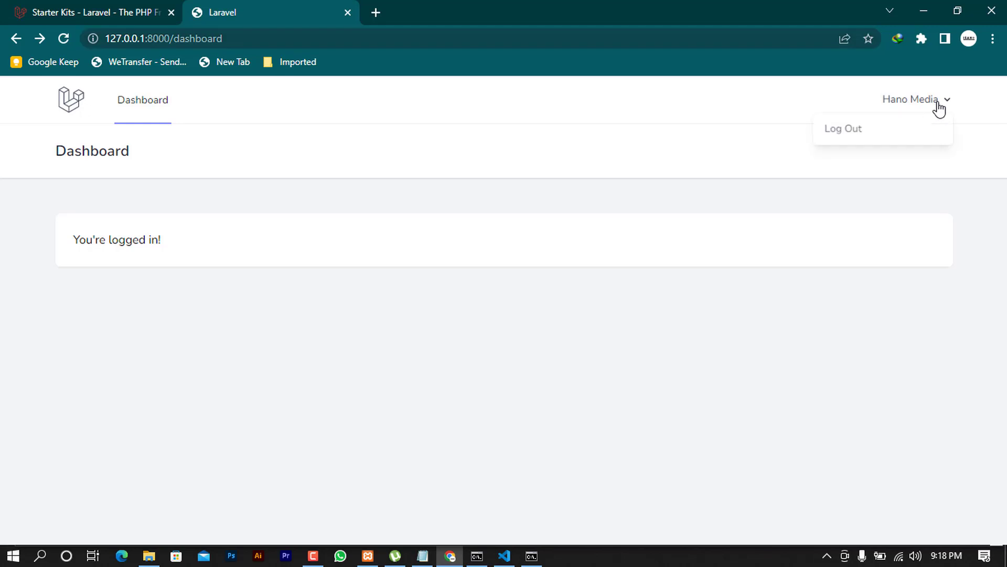
# Log out, then sign back in with the saved autofill email and the account password
pyautogui.click(890, 131)
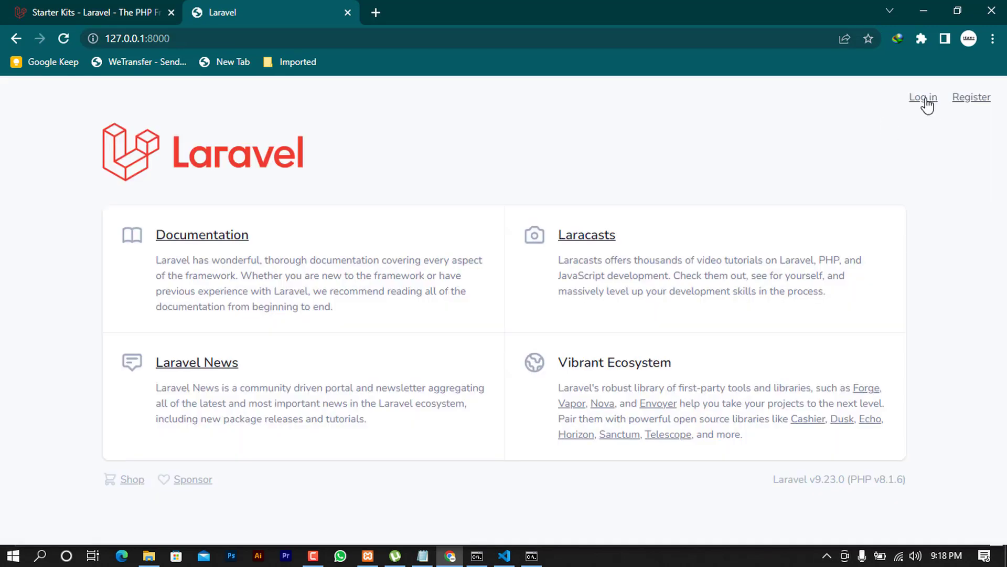
pyautogui.click(928, 105)
pyautogui.click(438, 290)
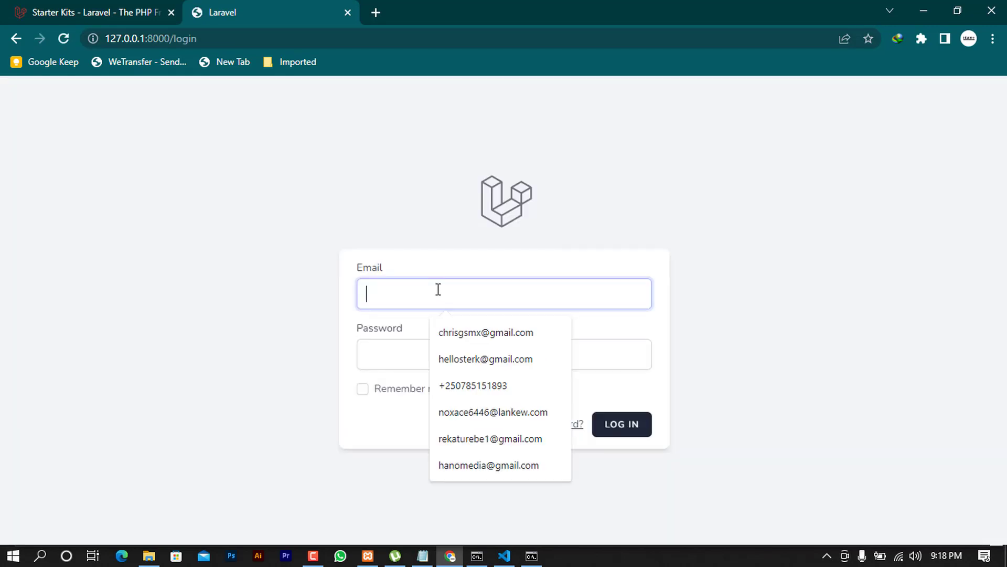
pyautogui.write('hanoe')
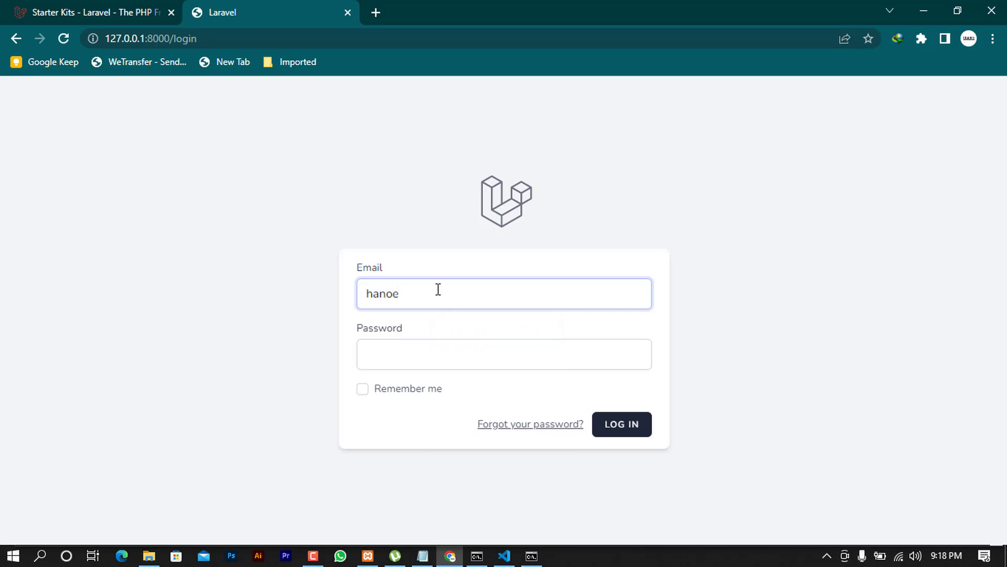
pyautogui.press('BackSpace')
pyautogui.write('med')
pyautogui.click(526, 336)
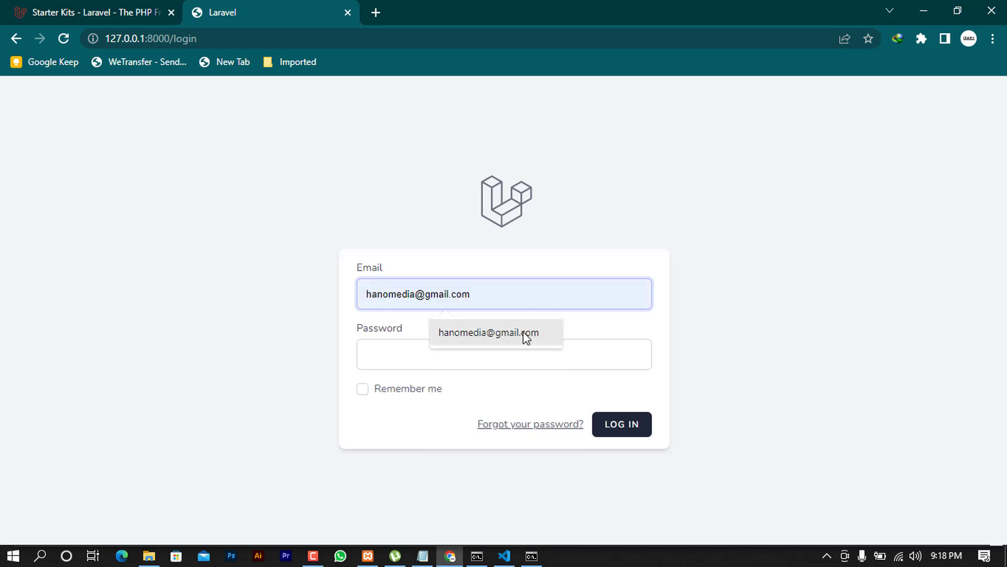
pyautogui.click(483, 346)
pyautogui.write('passwo')
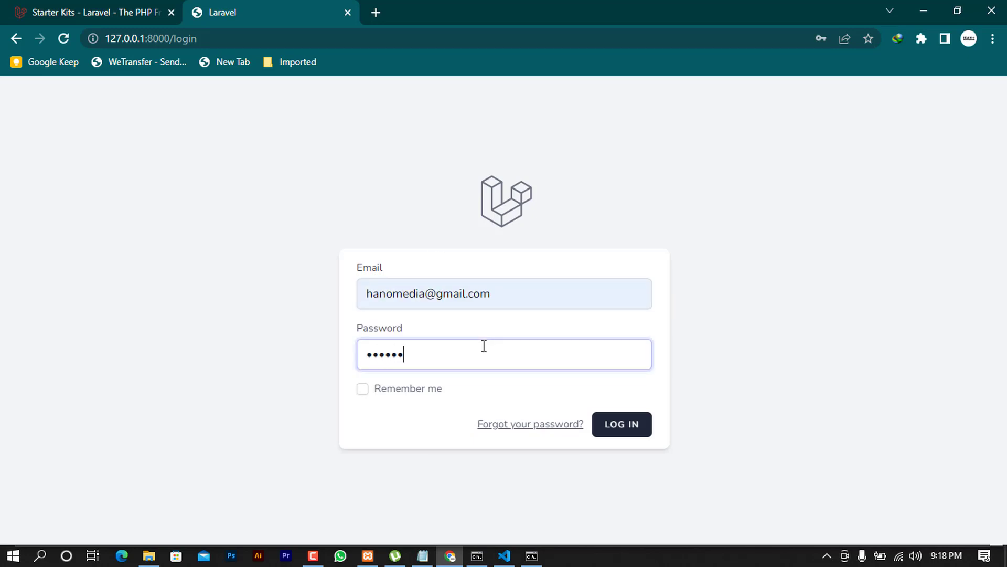
pyautogui.write('rd1')
pyautogui.press('Return')
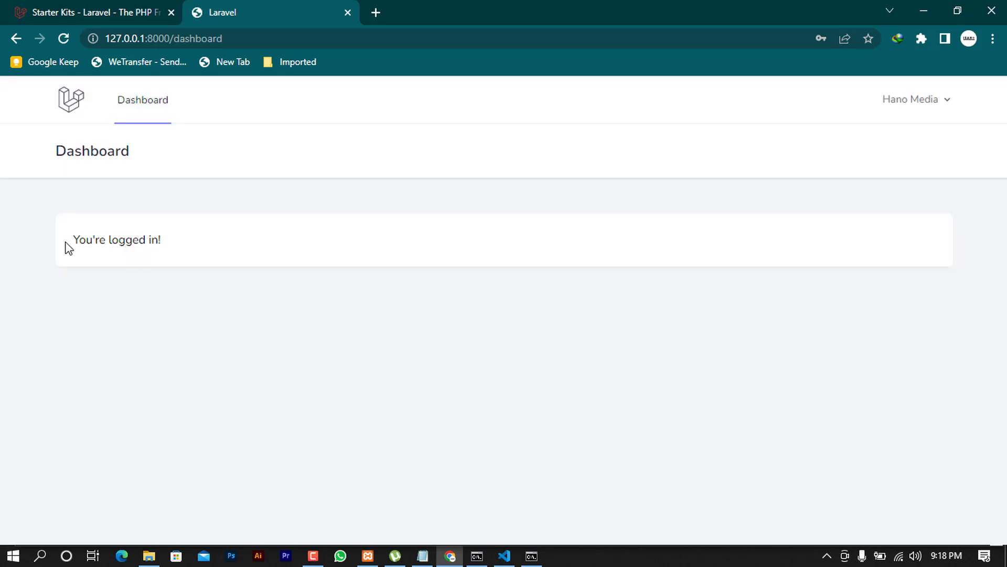
pyautogui.doubleClick(86, 240)
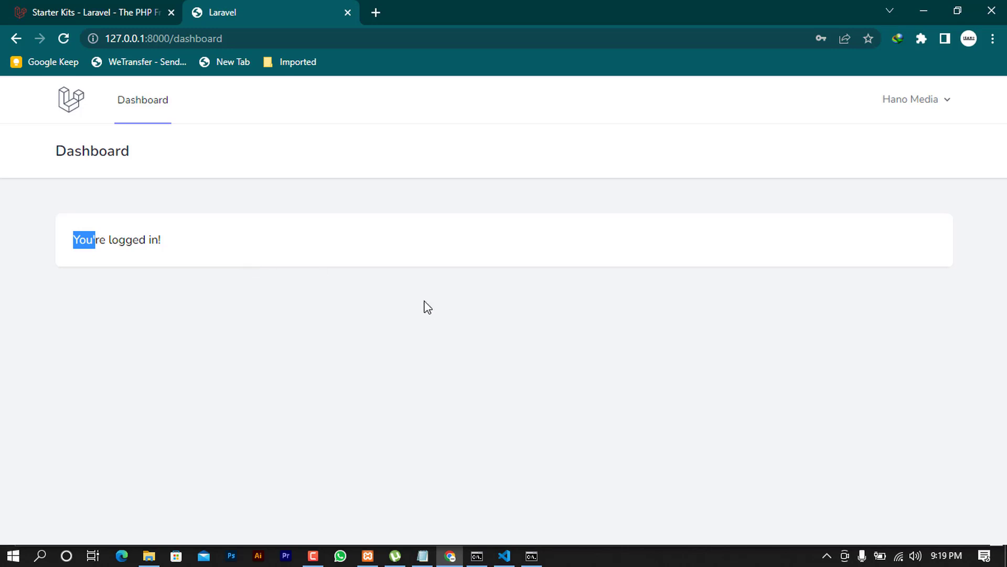